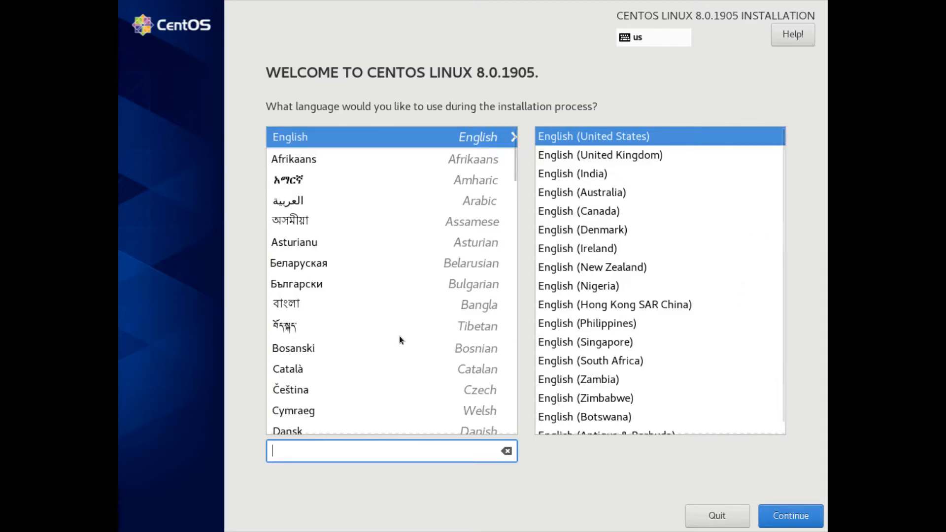
# - Choose Русский (Россия) as the installation language and continue to the installation overview
pyautogui.scroll(-1, 398, 337)
pyautogui.scroll(-8, 356, 332)
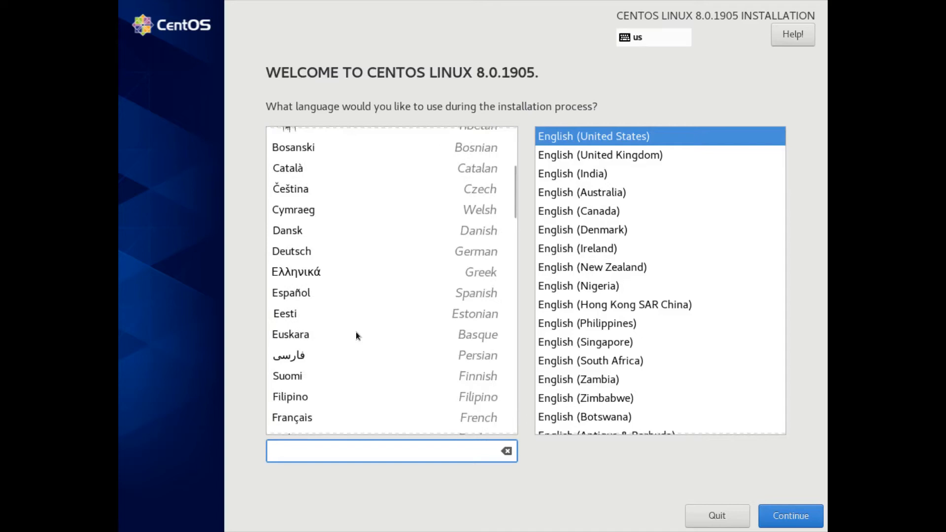
pyautogui.scroll(-10, 355, 332)
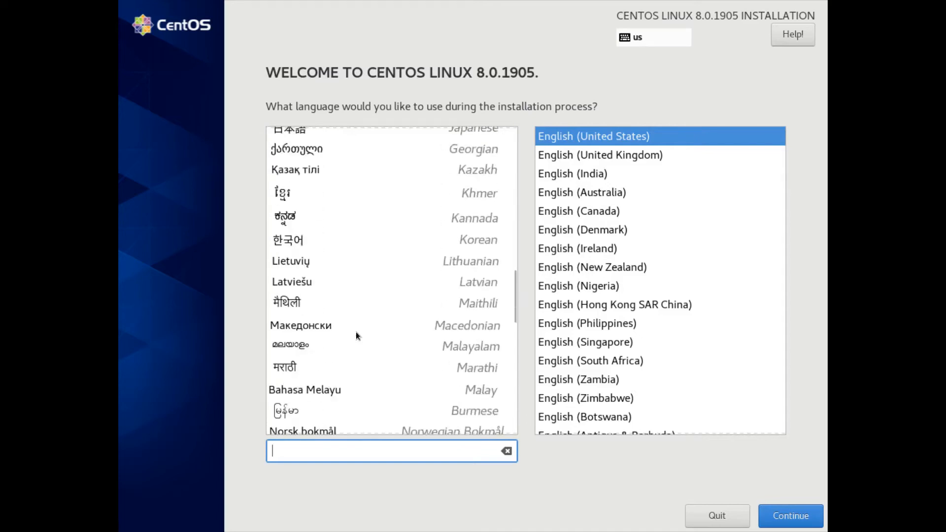
pyautogui.scroll(-4, 356, 332)
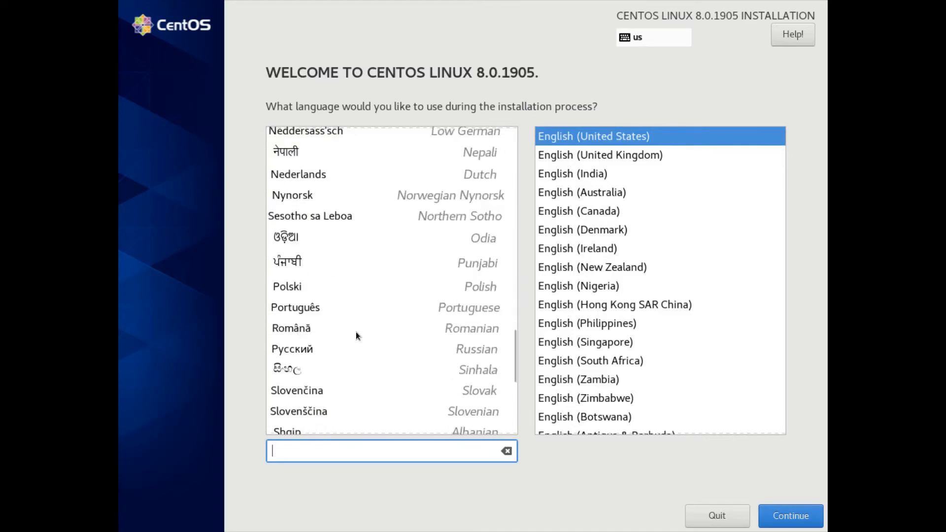
pyautogui.click(318, 350)
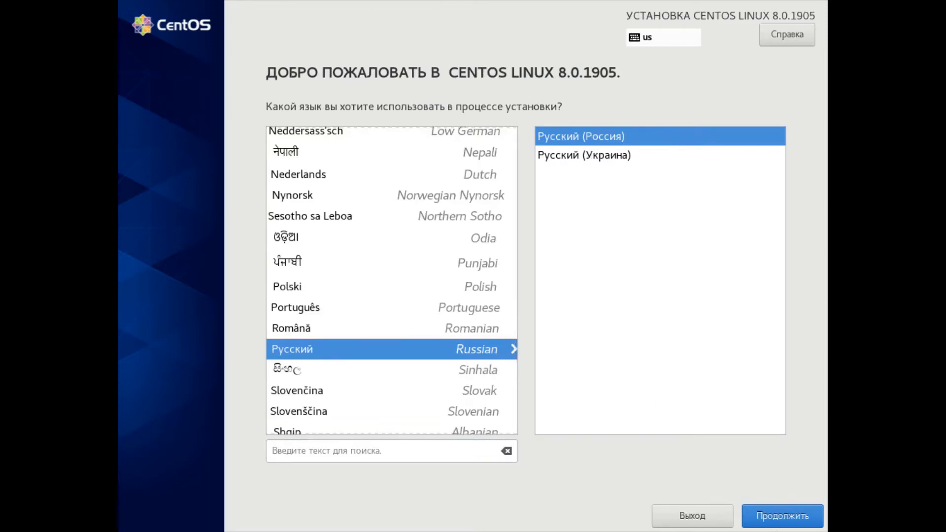
pyautogui.click(777, 523)
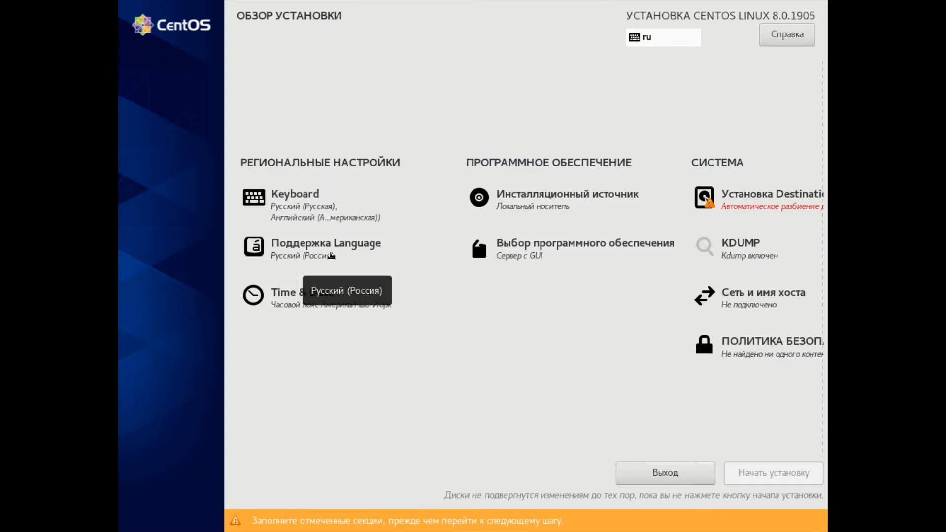
# - Add English (United States) as an additional supported system language
pyautogui.click(333, 254)
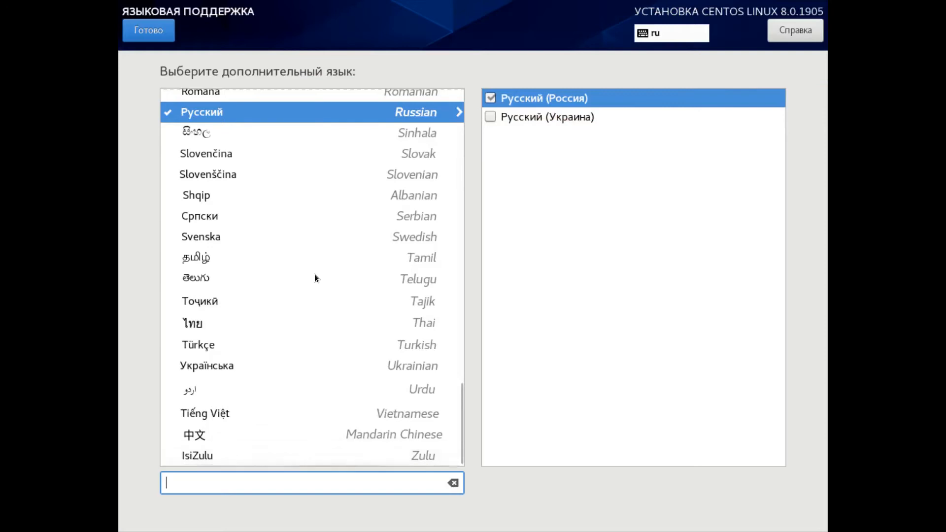
pyautogui.scroll(15, 315, 274)
pyautogui.scroll(10, 316, 273)
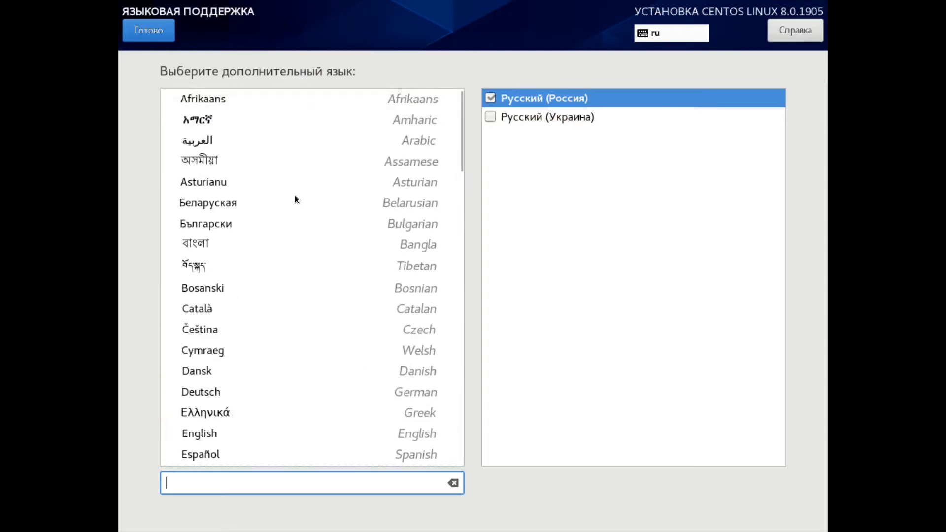
pyautogui.click(214, 435)
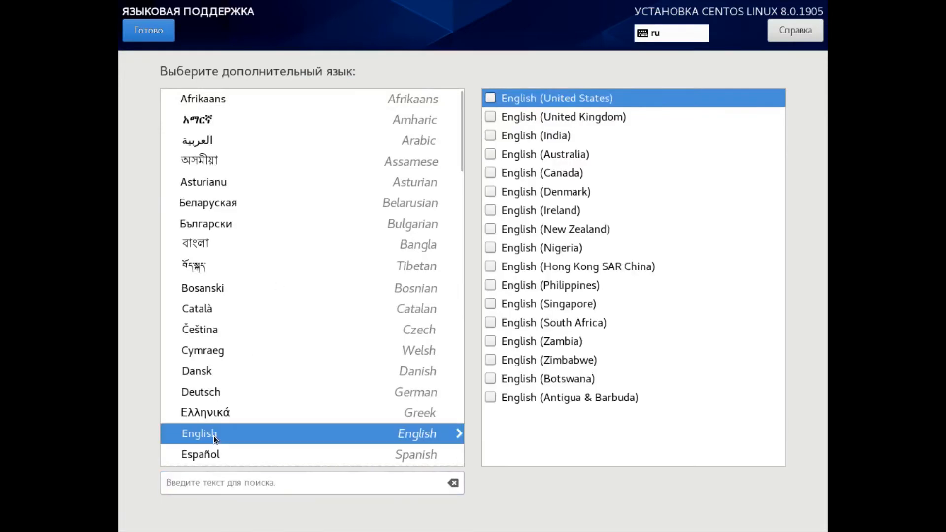
pyautogui.click(492, 98)
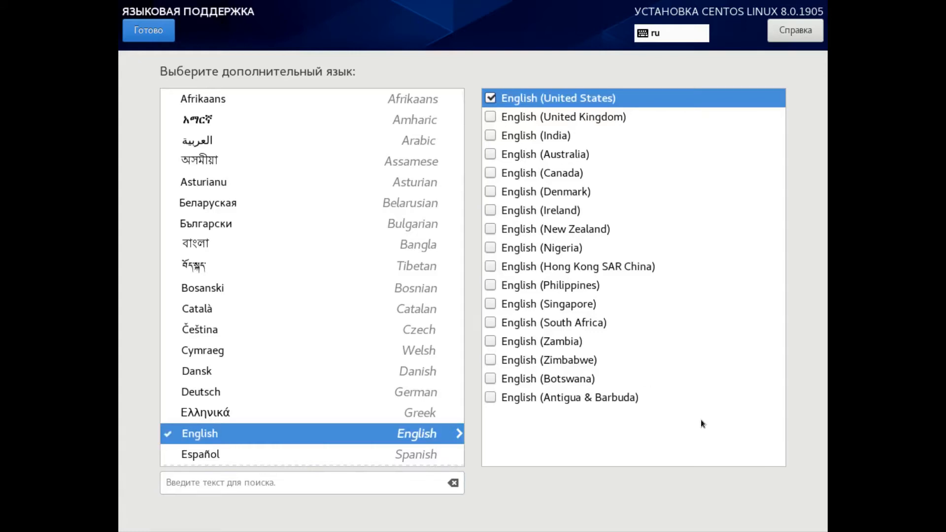
pyautogui.click(156, 32)
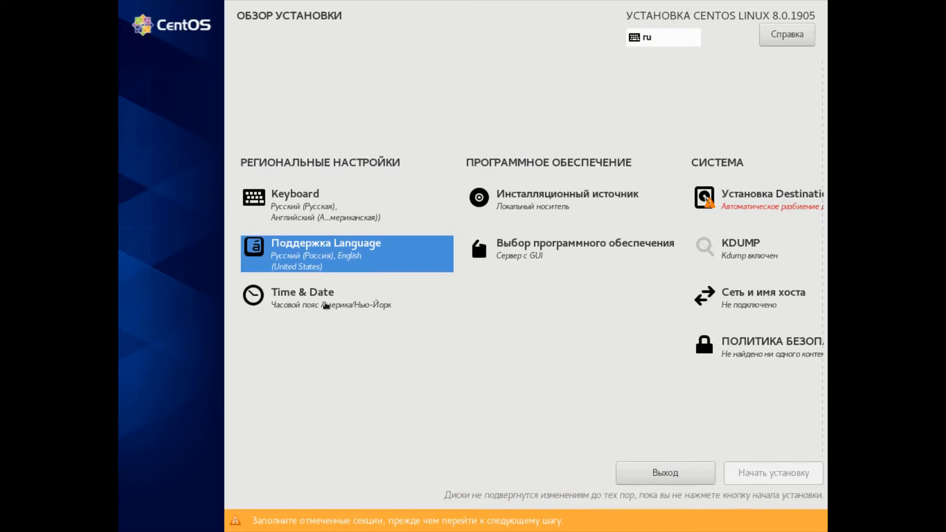
# - Set the time zone to region Европа, city Москва
pyautogui.click(325, 305)
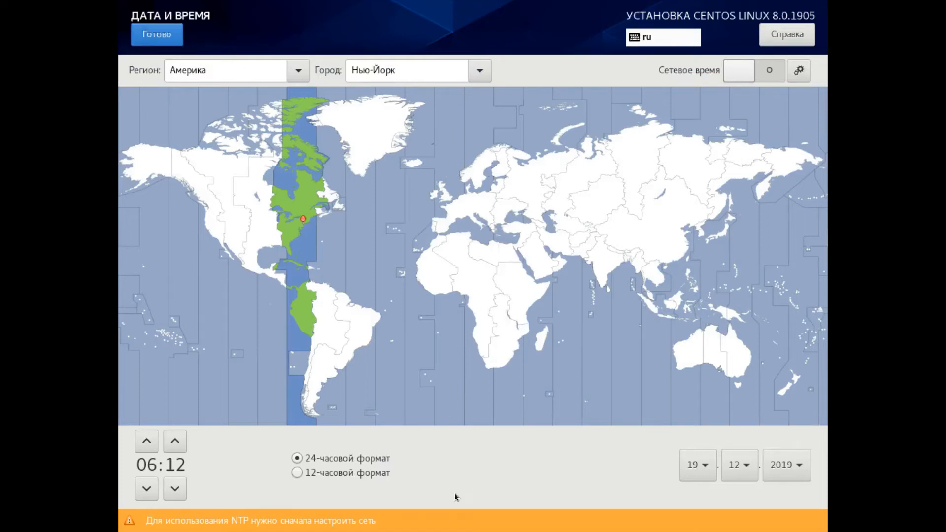
pyautogui.click(480, 71)
pyautogui.click(480, 69)
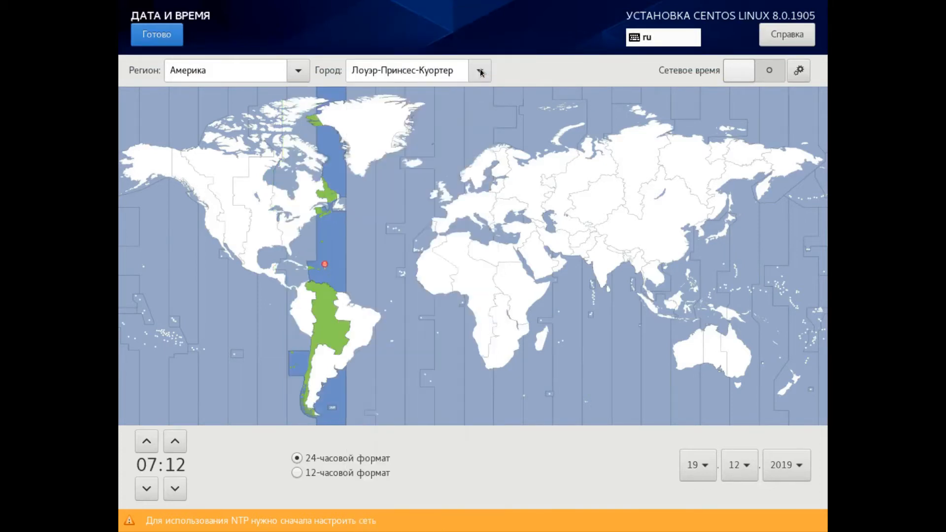
pyautogui.click(300, 77)
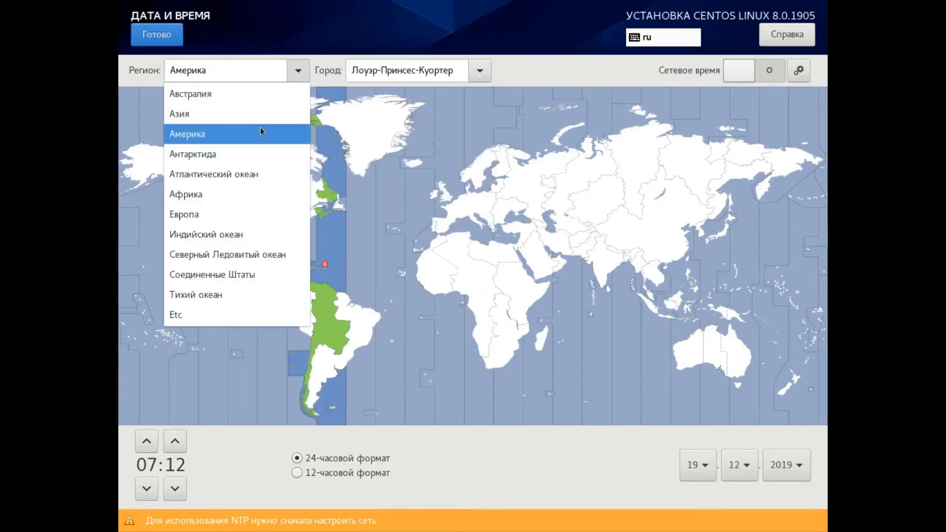
pyautogui.click(229, 216)
pyautogui.click(482, 74)
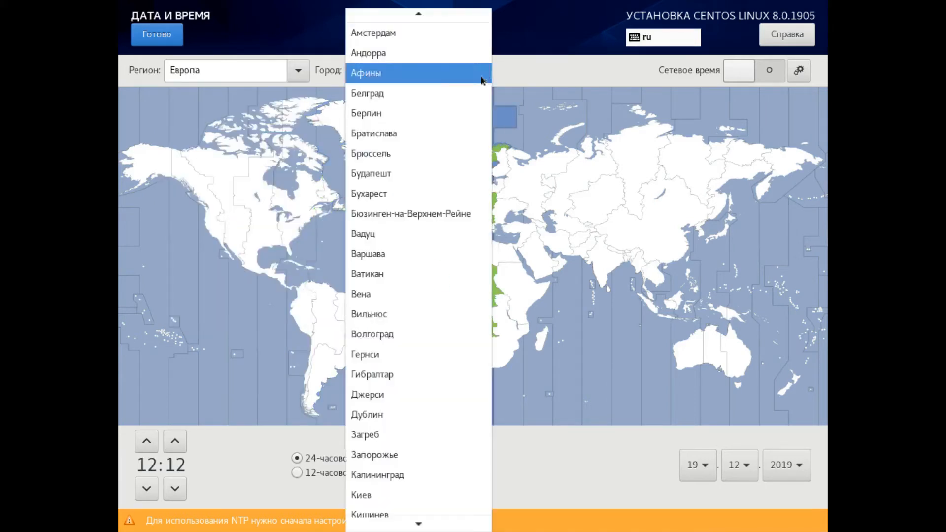
pyautogui.scroll(-6, 460, 279)
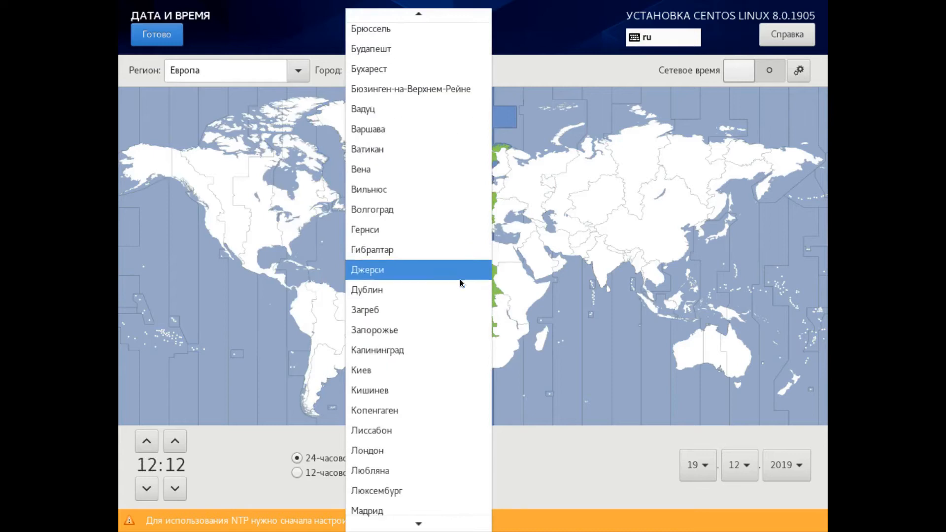
pyautogui.scroll(-1, 460, 274)
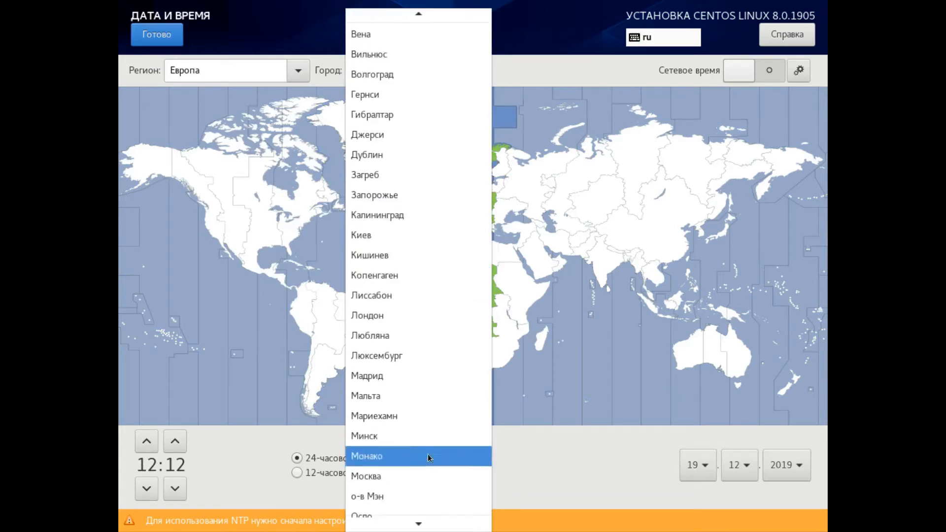
pyautogui.click(421, 472)
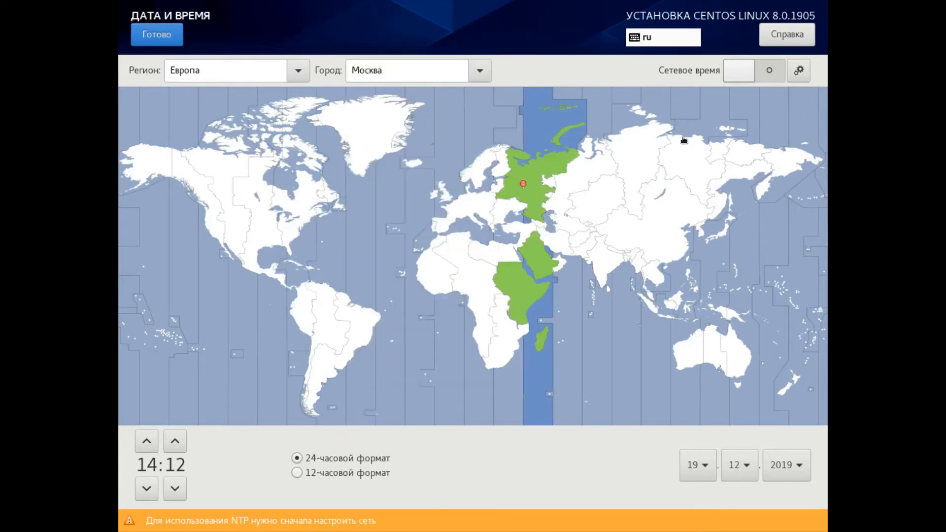
pyautogui.click(166, 37)
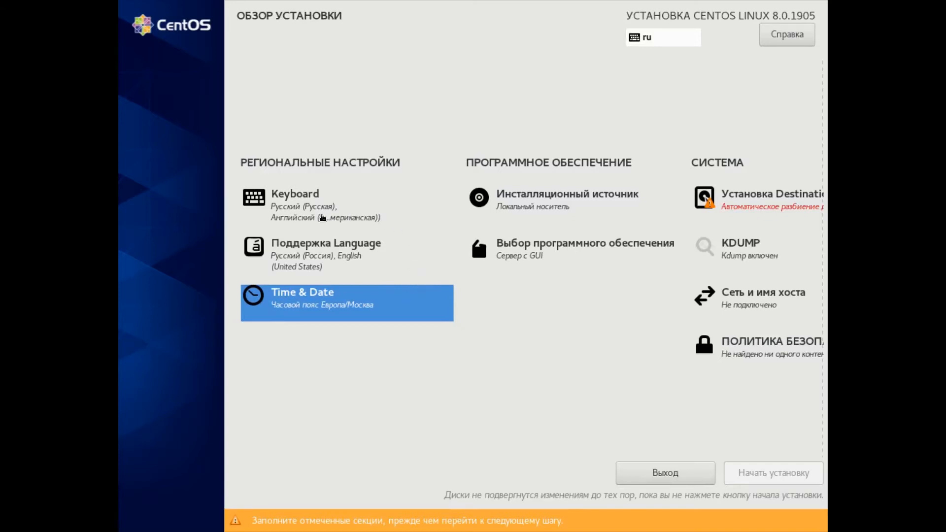
# - Make the English (American) keyboard layout the default by placing it above the Russian layout
pyautogui.click(322, 217)
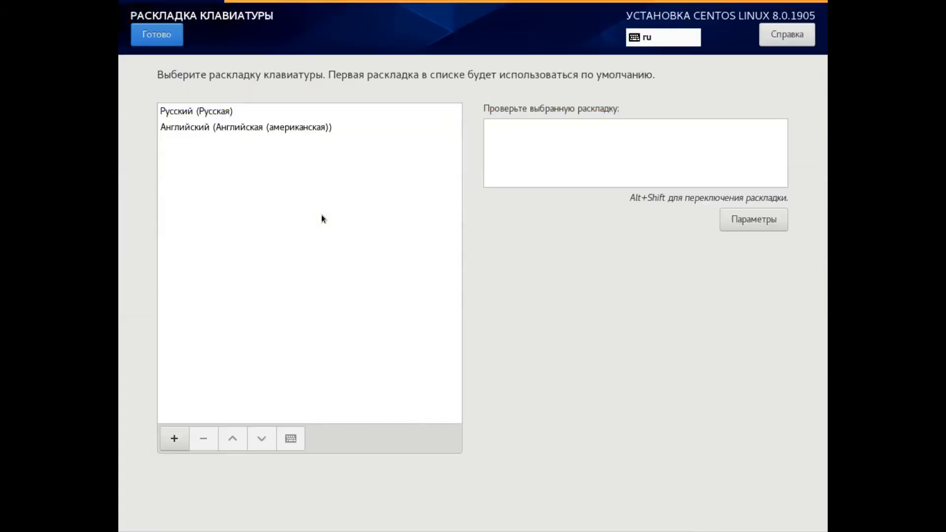
pyautogui.click(216, 128)
pyautogui.click(232, 440)
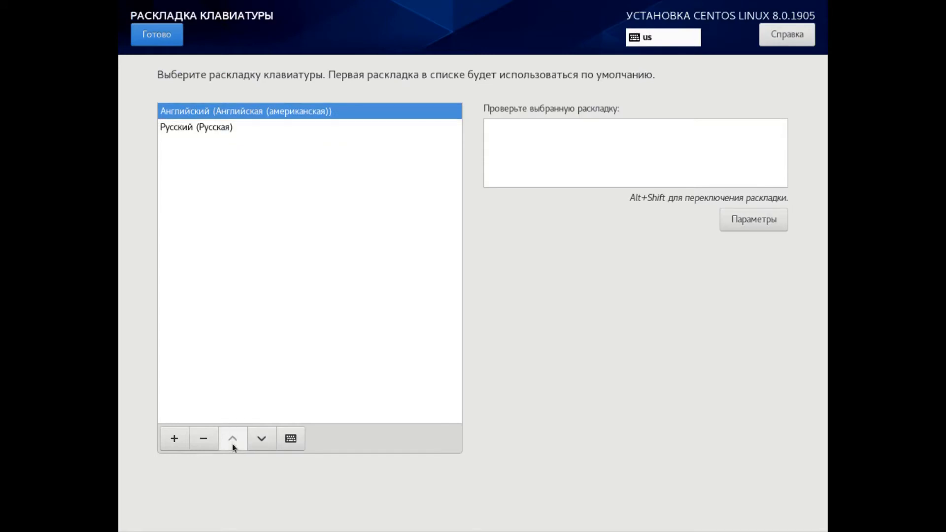
pyautogui.click(149, 37)
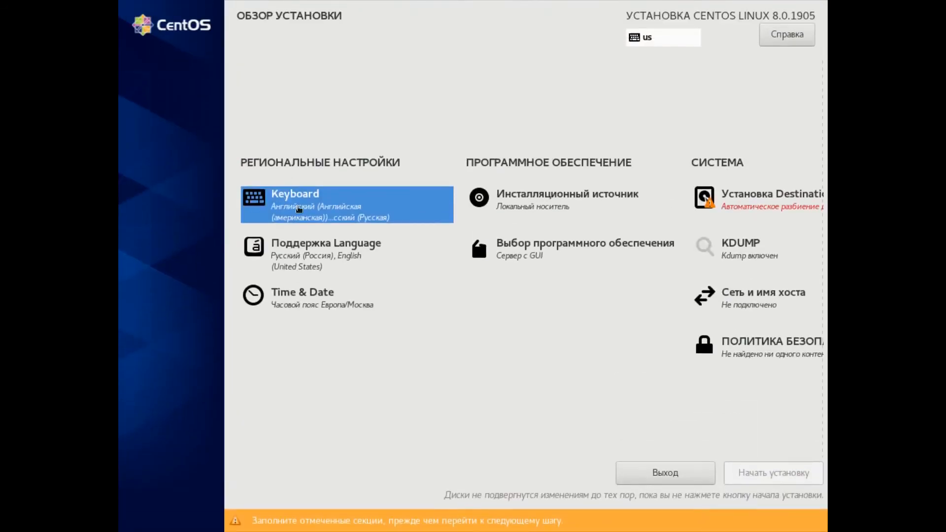
# - Test the default keyboard layout by entering "czxczxcxz" in the layout test field, and return to the overview
pyautogui.click(299, 209)
pyautogui.click(531, 144)
pyautogui.write('czxczxcxz')
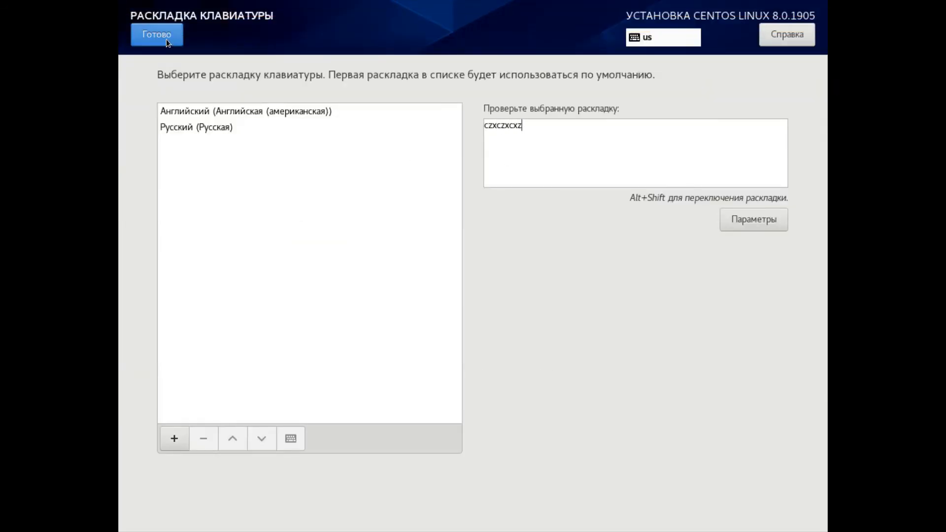
pyautogui.click(166, 40)
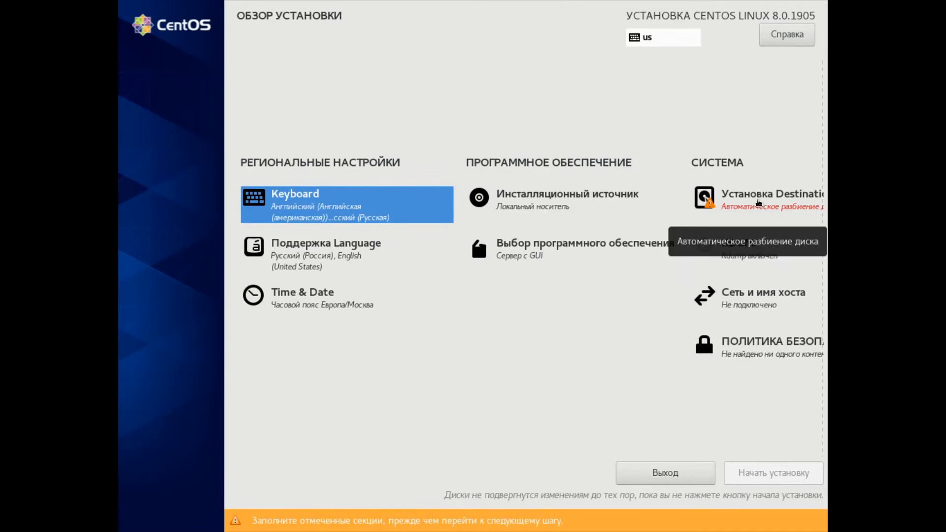
# - Confirm the local vda disk as the installation destination with automatic storage configuration
pyautogui.click(758, 203)
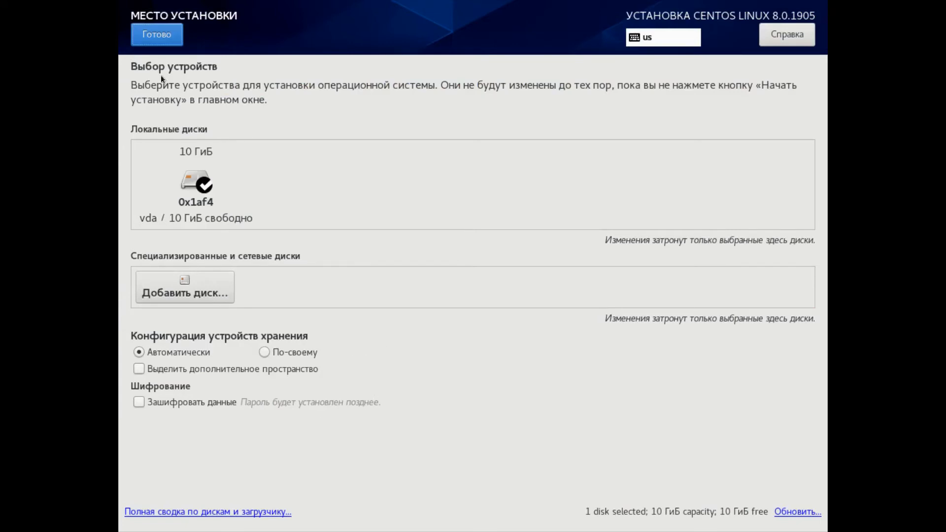
pyautogui.click(167, 36)
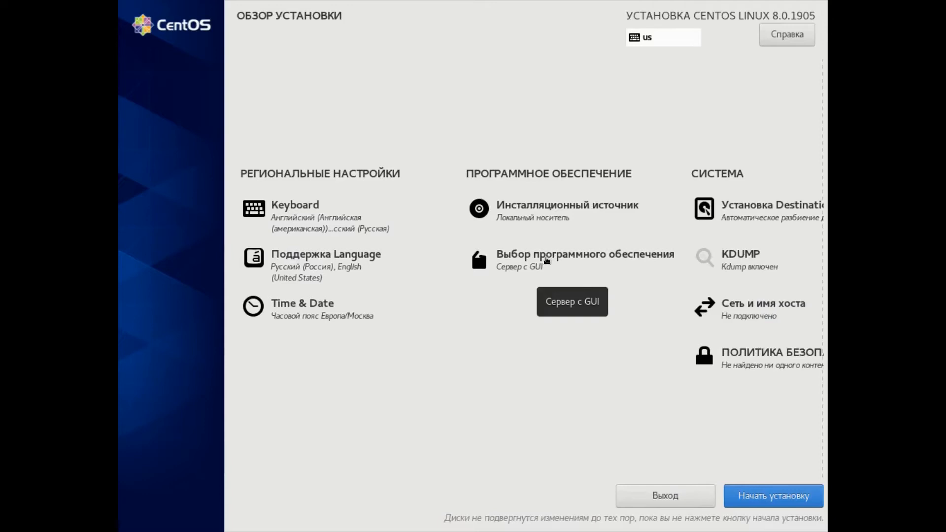
# - Enable the Ethernet (ens3) network connection and return to the overview
pyautogui.click(755, 305)
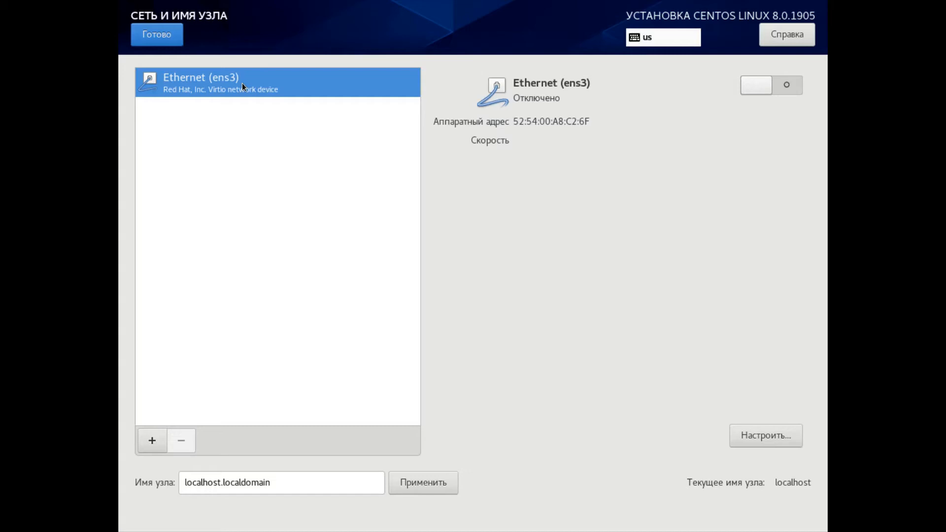
pyautogui.click(778, 87)
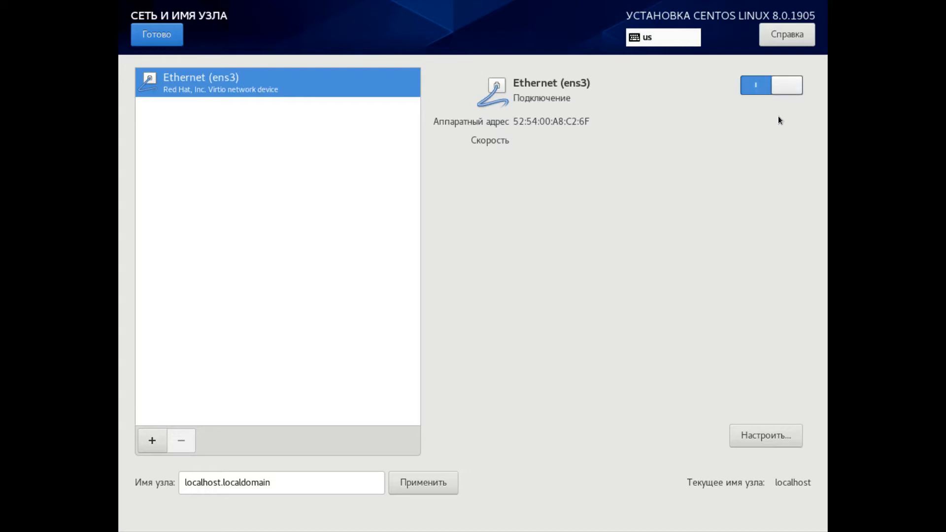
pyautogui.click(165, 41)
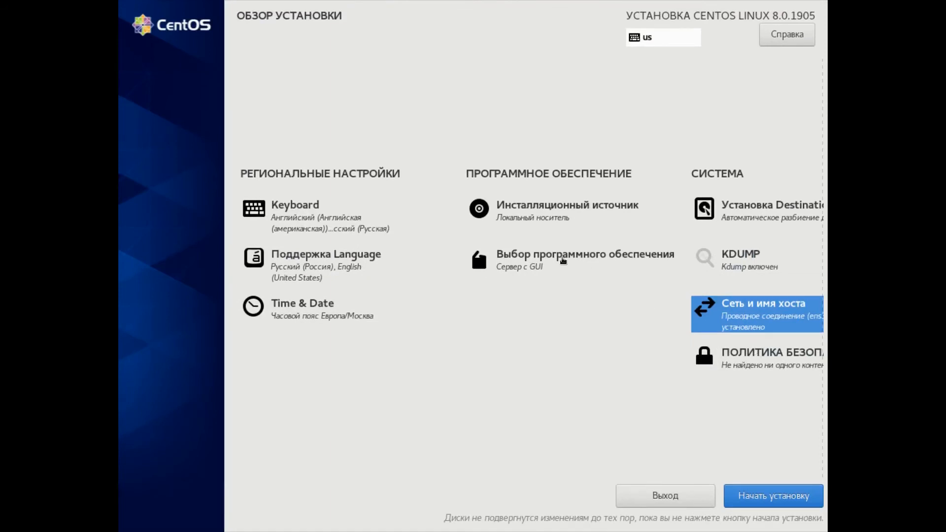
# - Examine the add-on packages offered for the Сервер с GUI base environment in the software selection
pyautogui.click(517, 266)
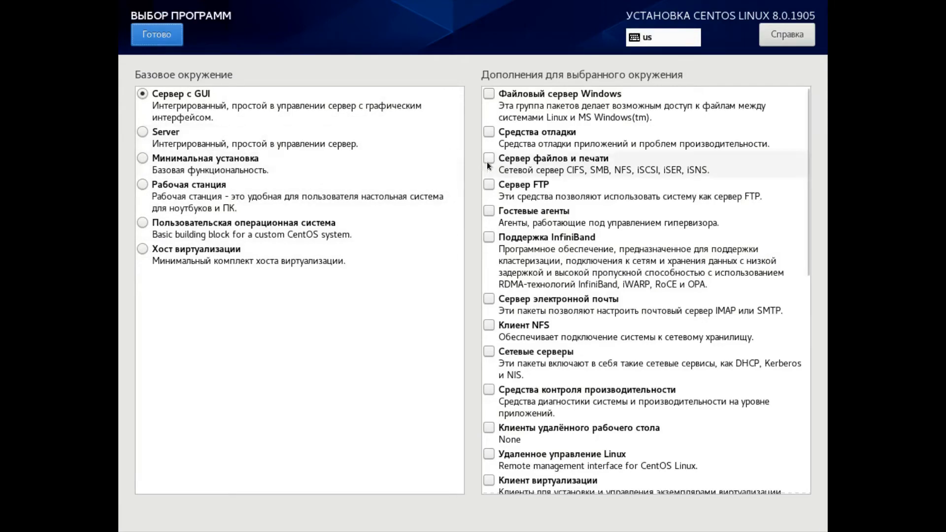
pyautogui.scroll(-5, 641, 205)
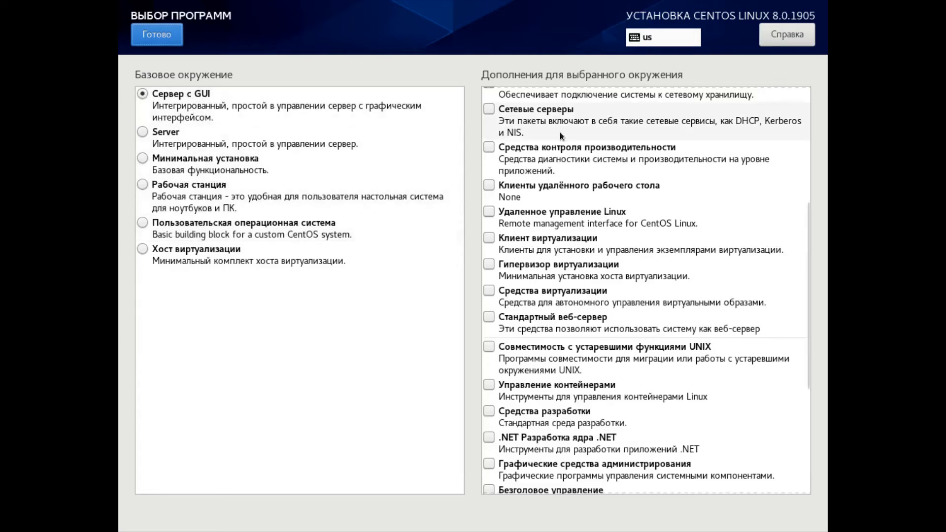
pyautogui.scroll(3, 571, 140)
pyautogui.scroll(2, 573, 140)
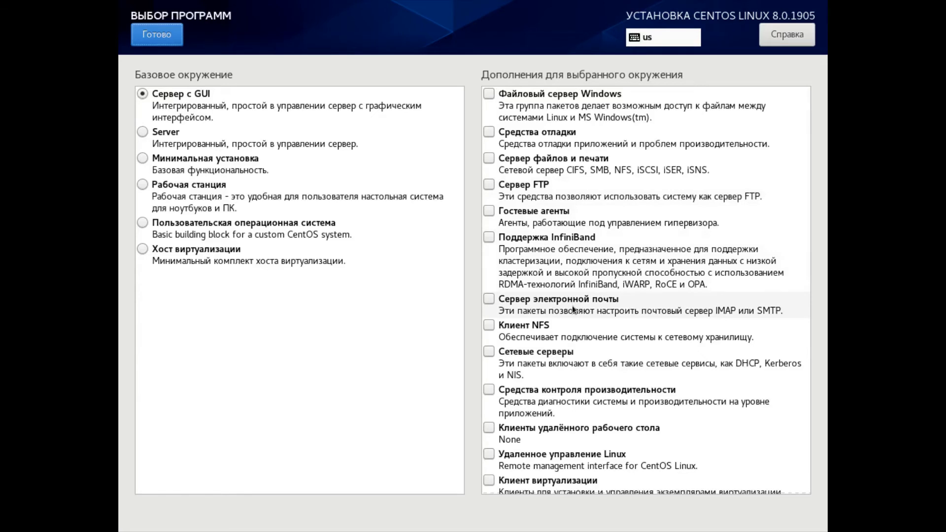
pyautogui.scroll(-3, 572, 305)
pyautogui.scroll(-2, 595, 329)
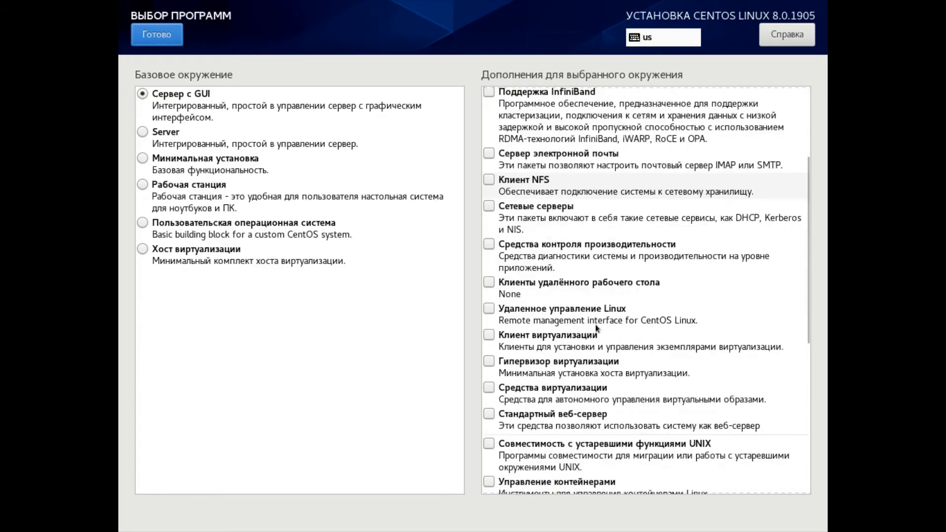
pyautogui.scroll(-2, 595, 324)
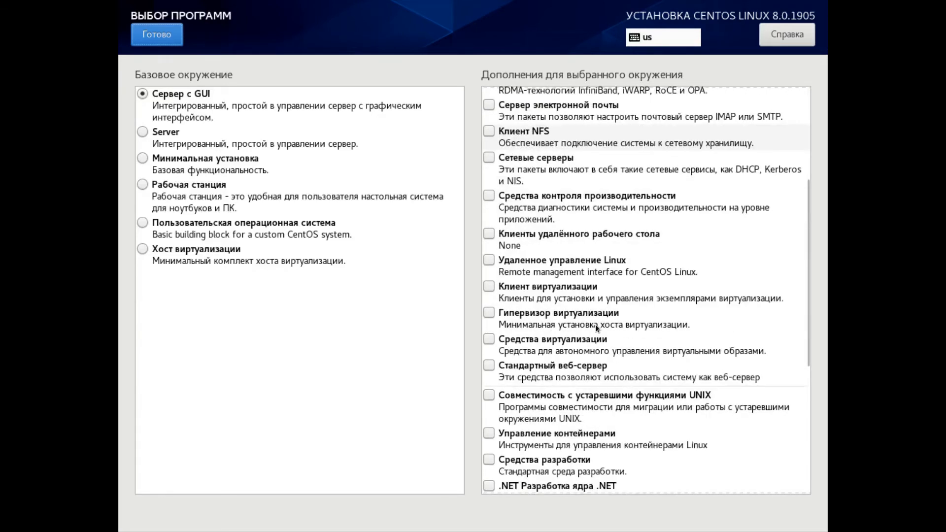
pyautogui.scroll(-4, 595, 324)
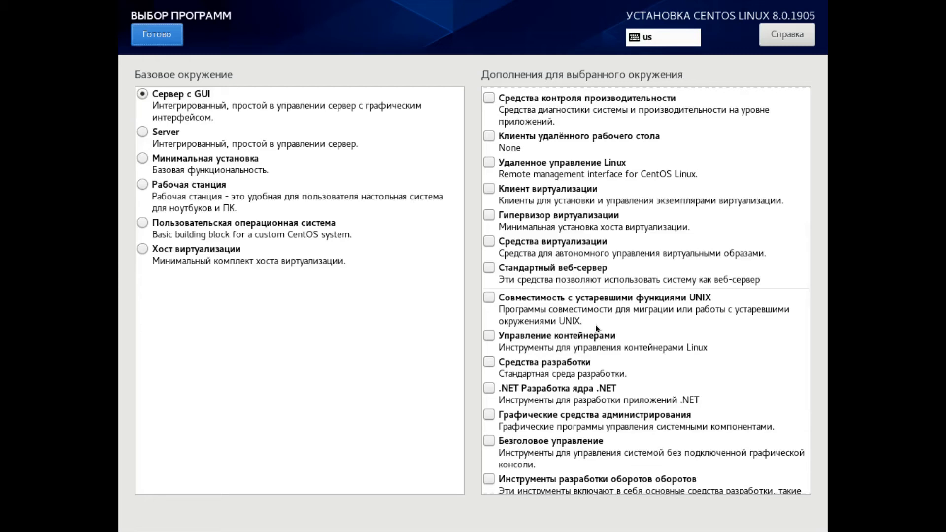
pyautogui.scroll(-3, 596, 325)
pyautogui.scroll(-3, 595, 324)
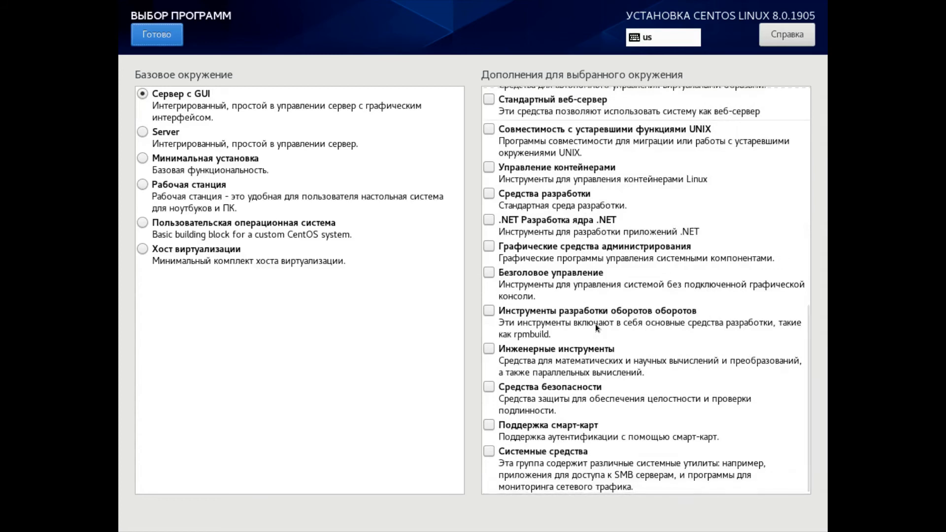
# - Accept the Сервер с GUI software selection and view the security policy page before returning to the overview
pyautogui.click(164, 37)
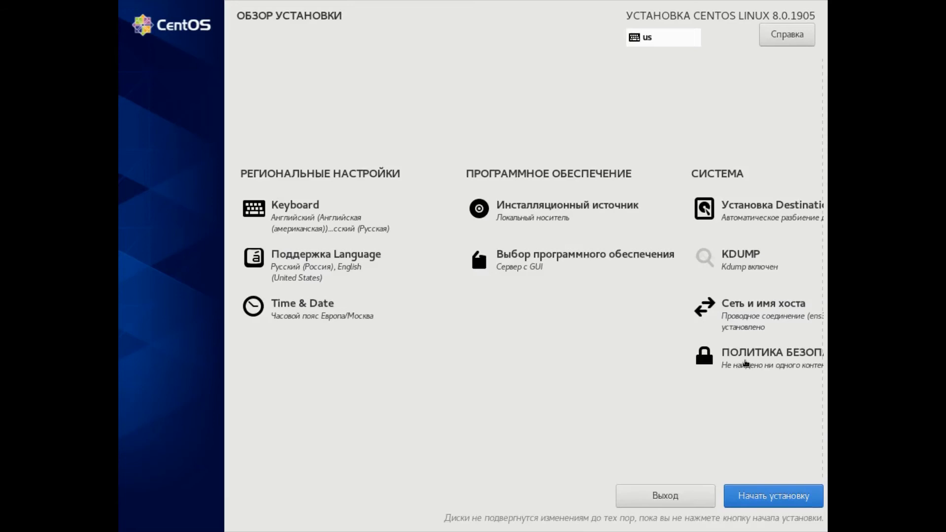
pyautogui.click(745, 363)
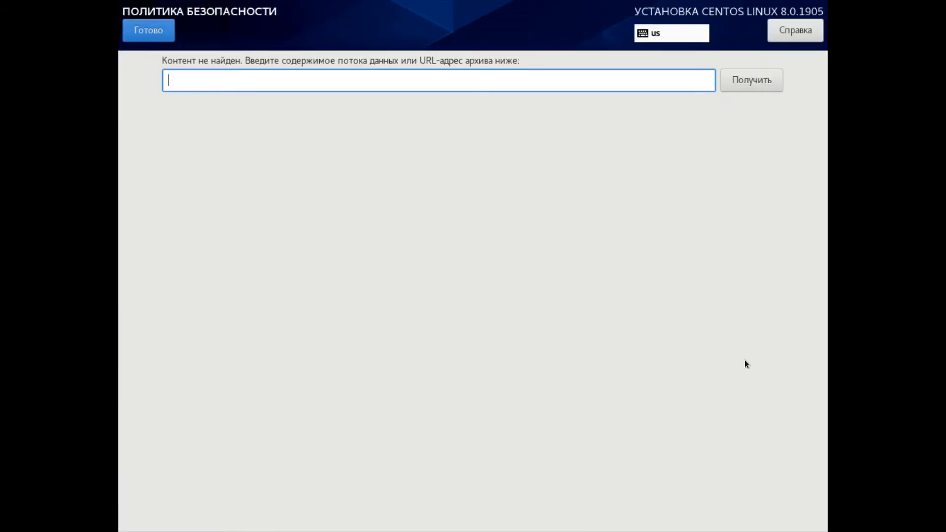
pyautogui.click(146, 31)
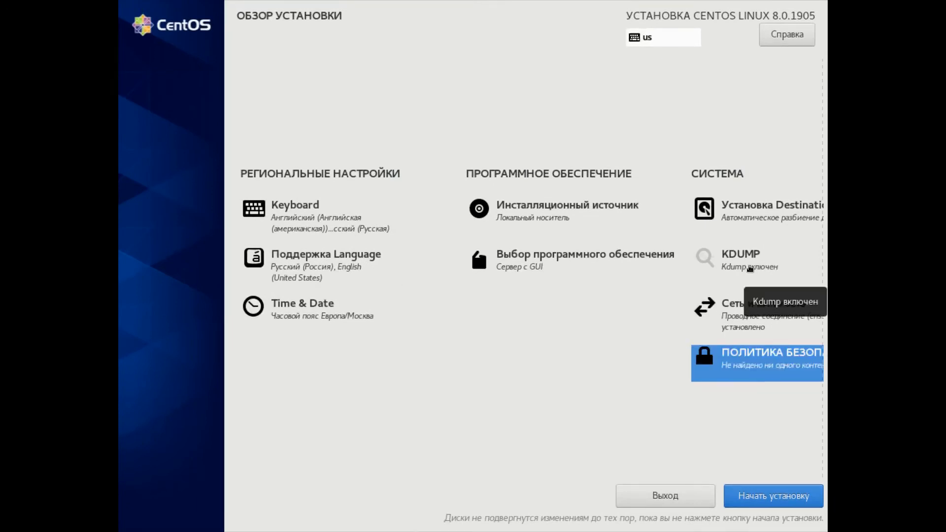
# - Keep kdump enabled with automatic memory reservation and start the installation
pyautogui.click(749, 269)
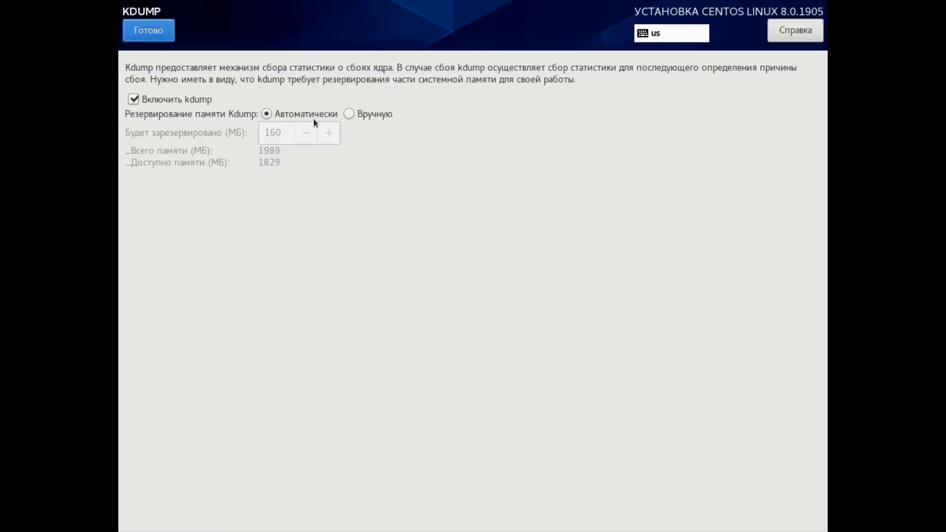
pyautogui.click(149, 31)
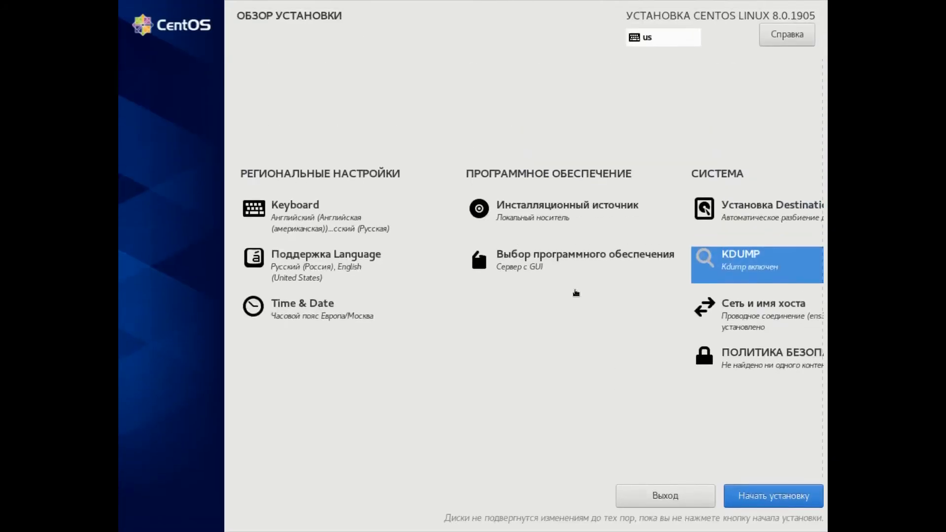
pyautogui.click(780, 501)
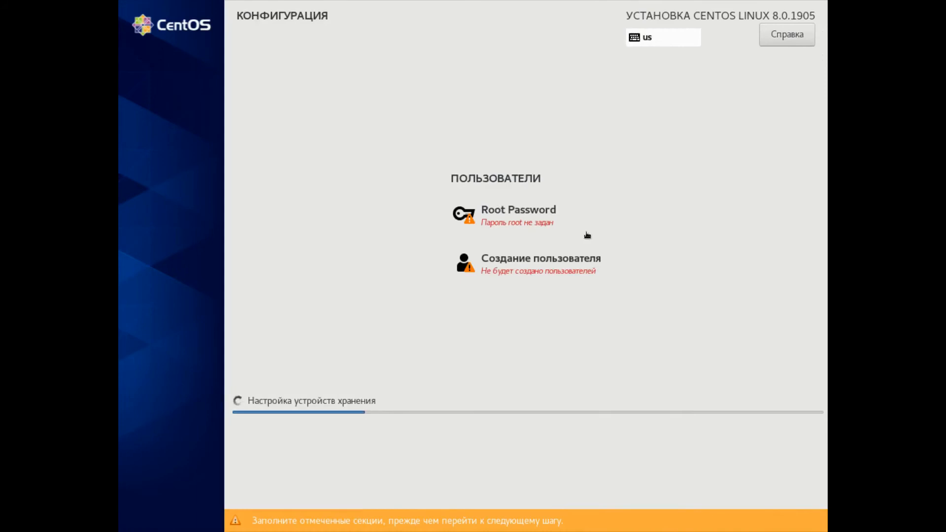
# - Set the root password, enter its matching confirmation and return to the configuration page
pyautogui.click(522, 211)
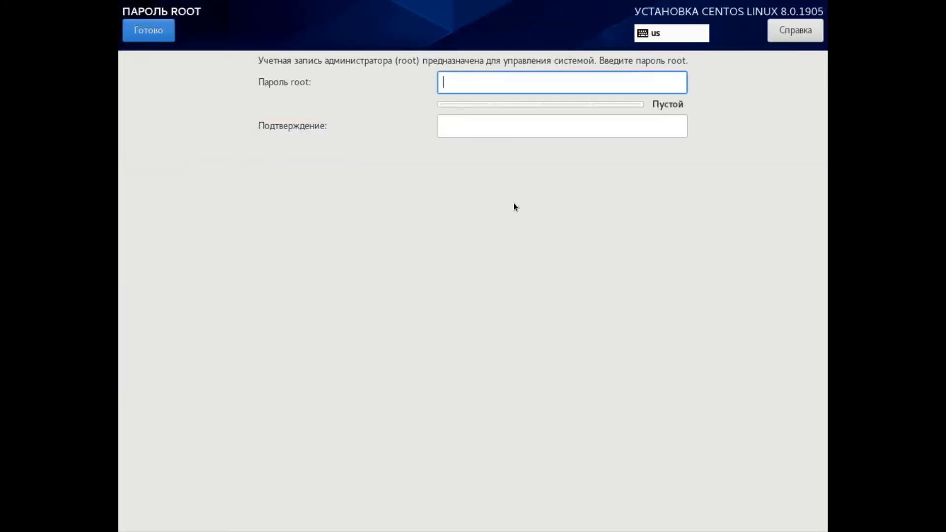
pyautogui.write('******')
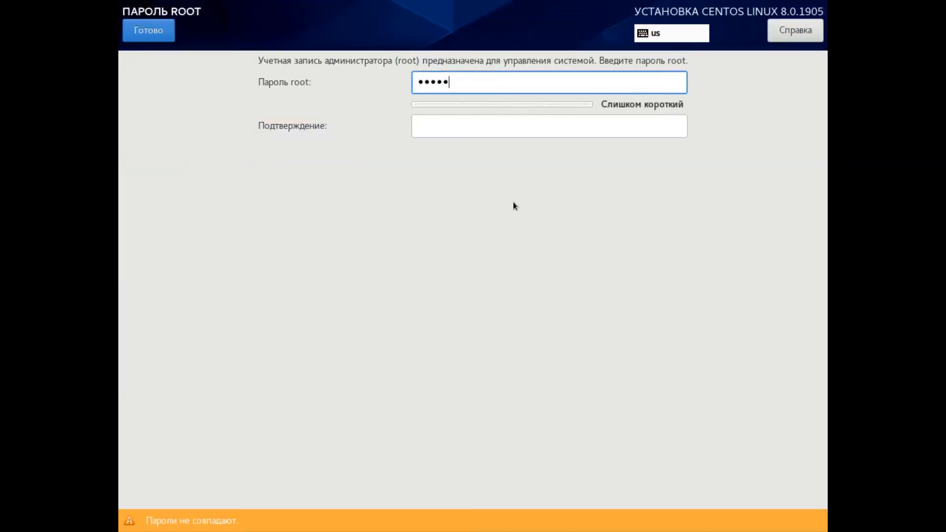
pyautogui.write('****')
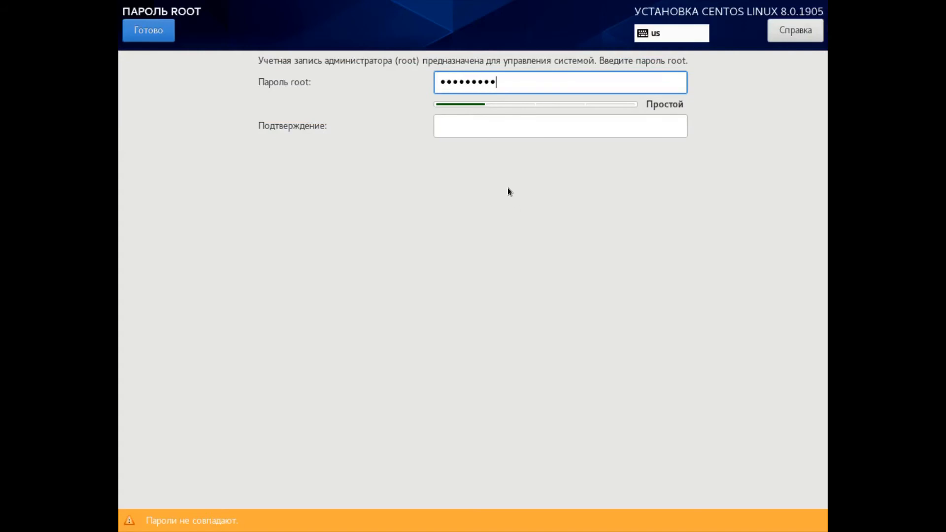
pyautogui.click(480, 128)
pyautogui.write('********')
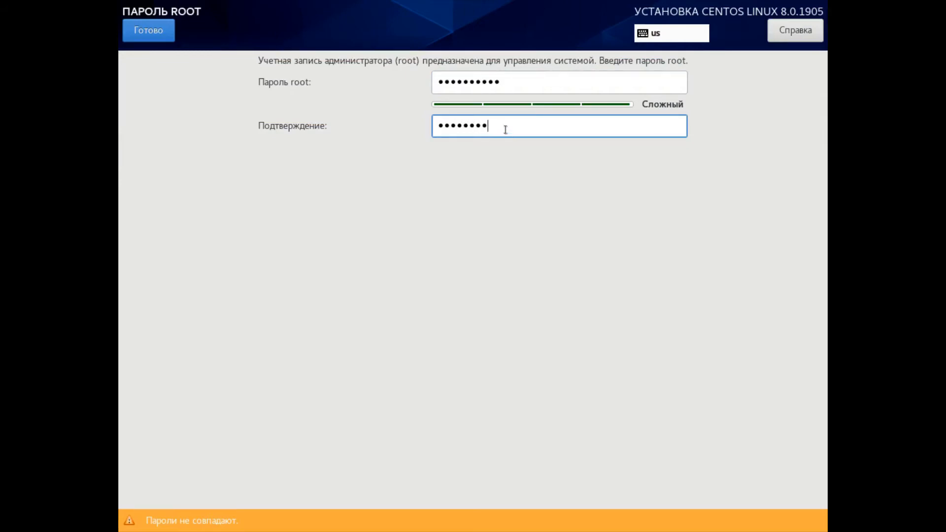
pyautogui.moveTo(505, 130); pyautogui.dragTo(423, 129)
pyautogui.write('**********')
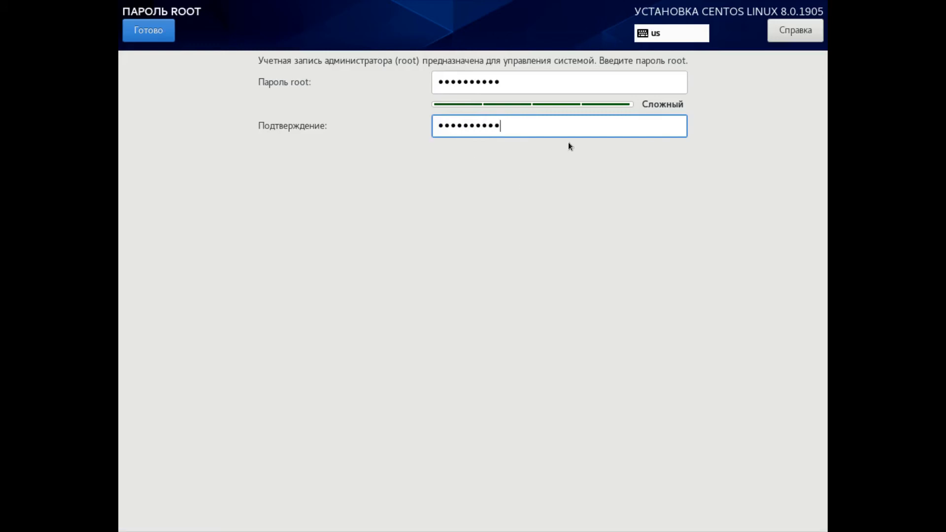
pyautogui.click(153, 40)
# - Enter "us" as the new user's full name and make this user an administrator
pyautogui.click(524, 278)
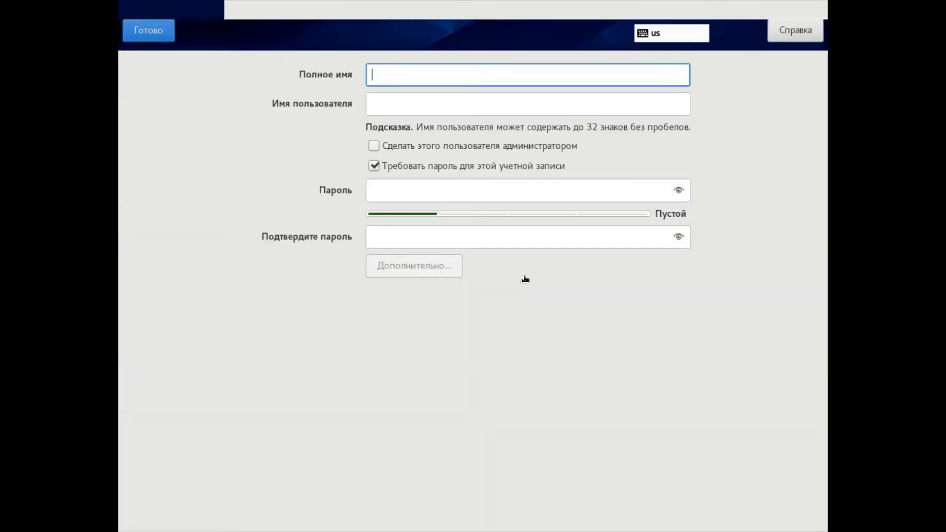
pyautogui.write('us')
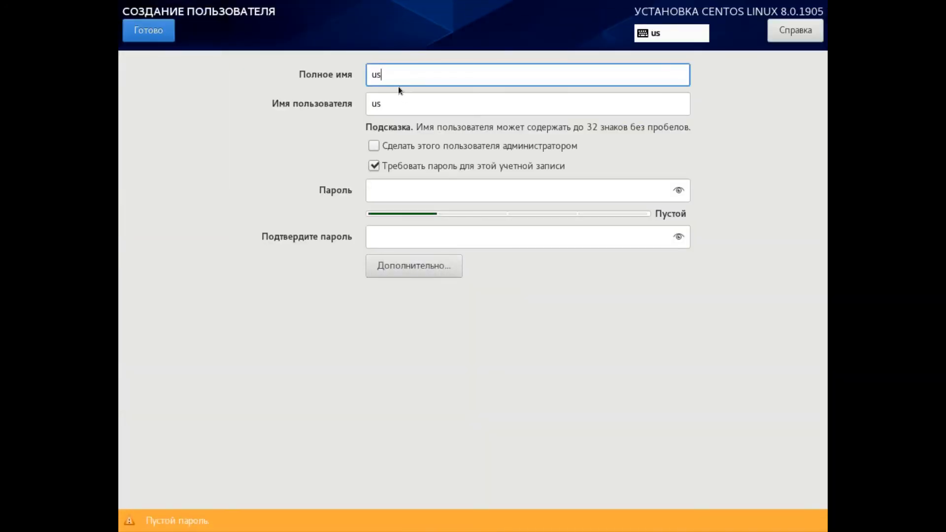
pyautogui.click(430, 193)
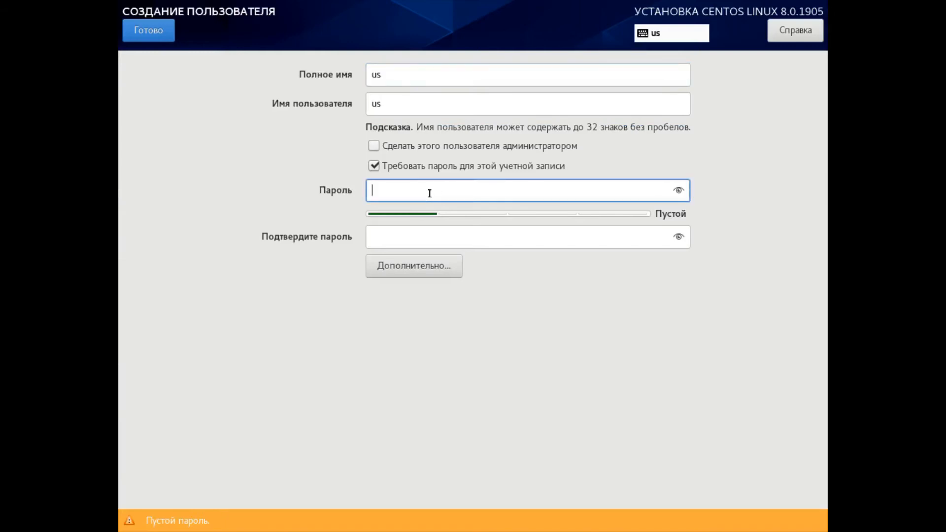
pyautogui.click(428, 142)
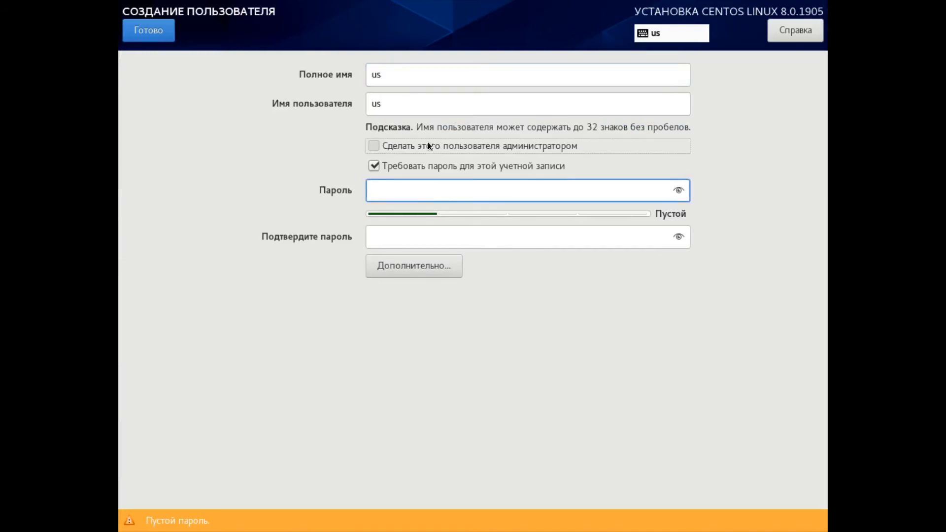
# - Enter and confirm the new user's account password, and finish creating the user
pyautogui.click(427, 190)
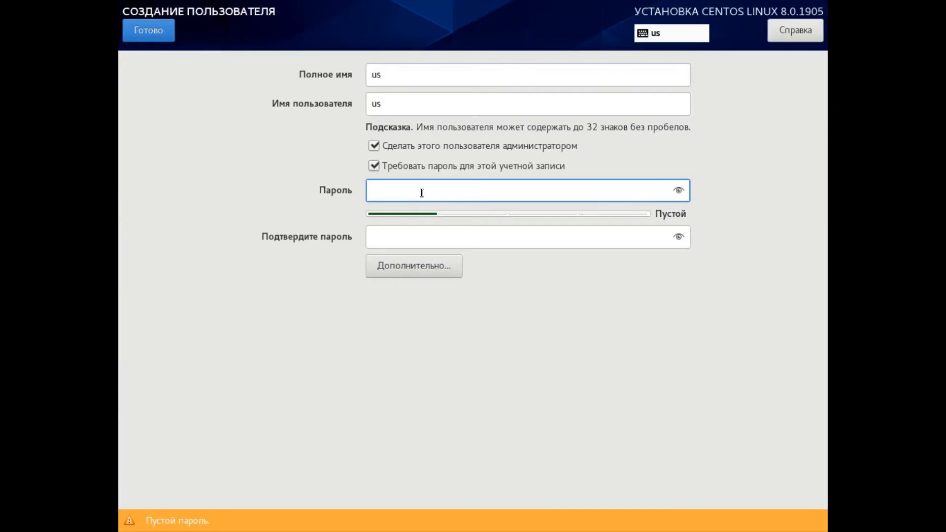
pyautogui.write('1234567')
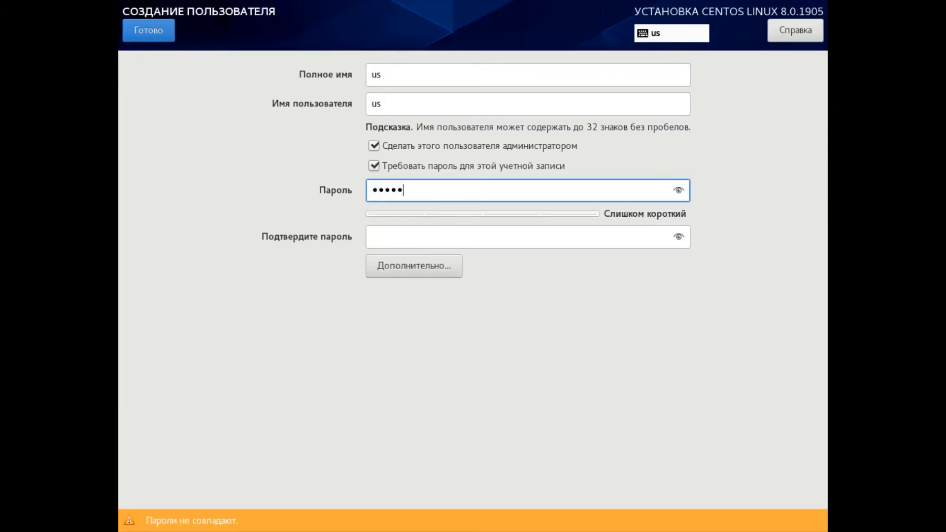
pyautogui.write('8')
pyautogui.click(413, 241)
pyautogui.write('123')
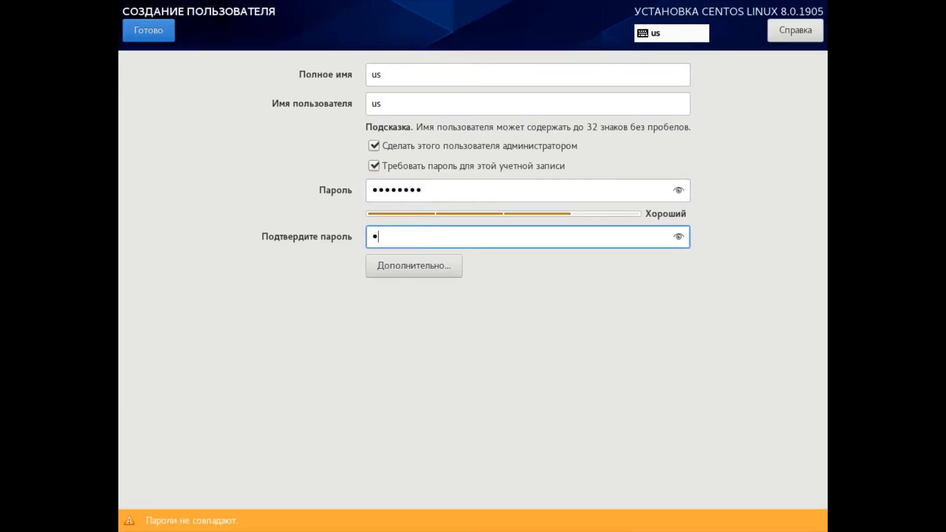
pyautogui.write('45678')
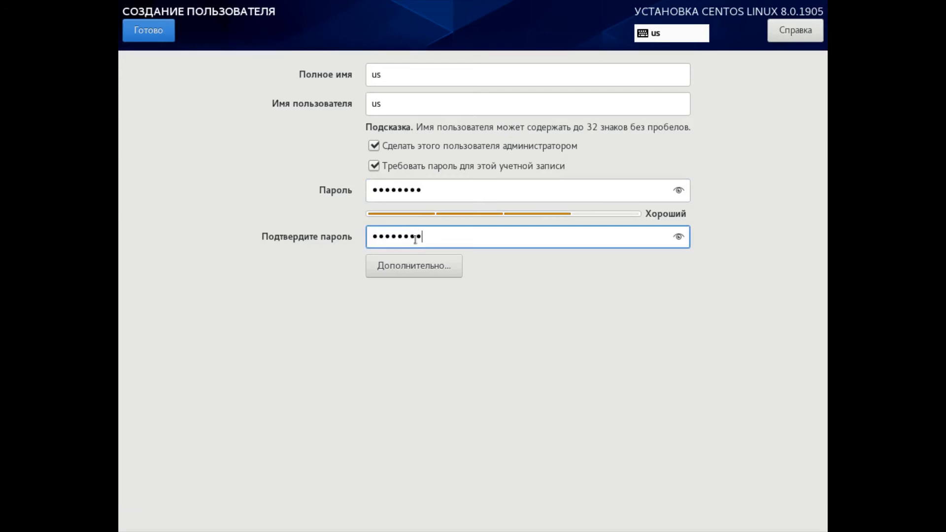
pyautogui.click(150, 31)
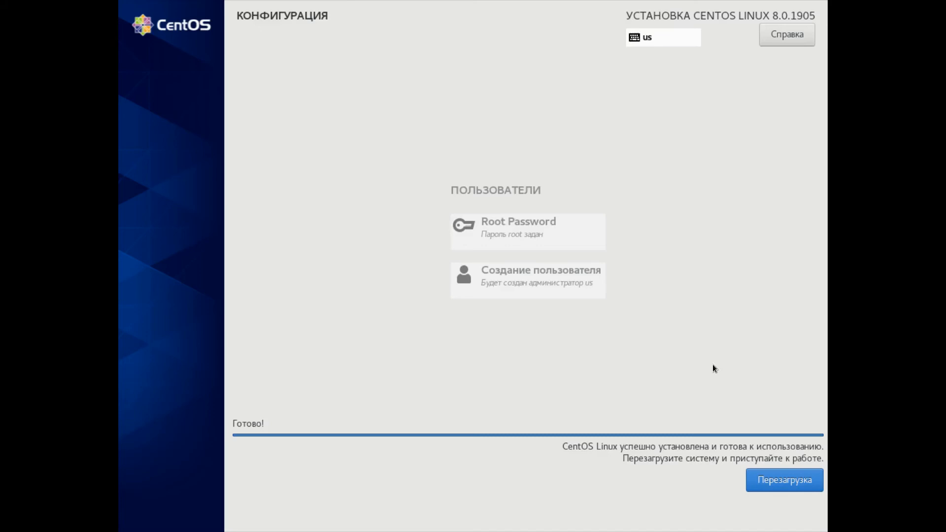
# - Reboot into the CentOS Linux (4.18.0-80.el8.x86_64) 8 (Core) boot entry with the virtual machine shown full screen
pyautogui.click(765, 474)
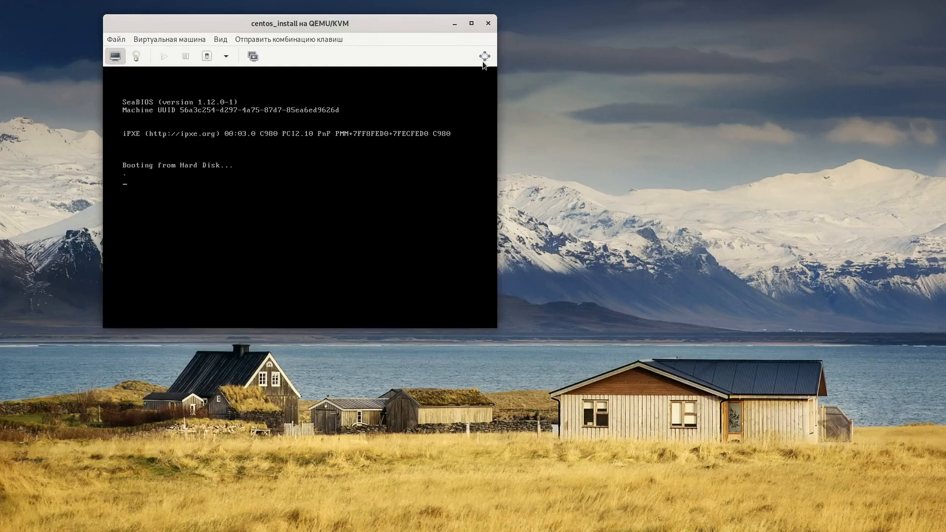
pyautogui.click(484, 56)
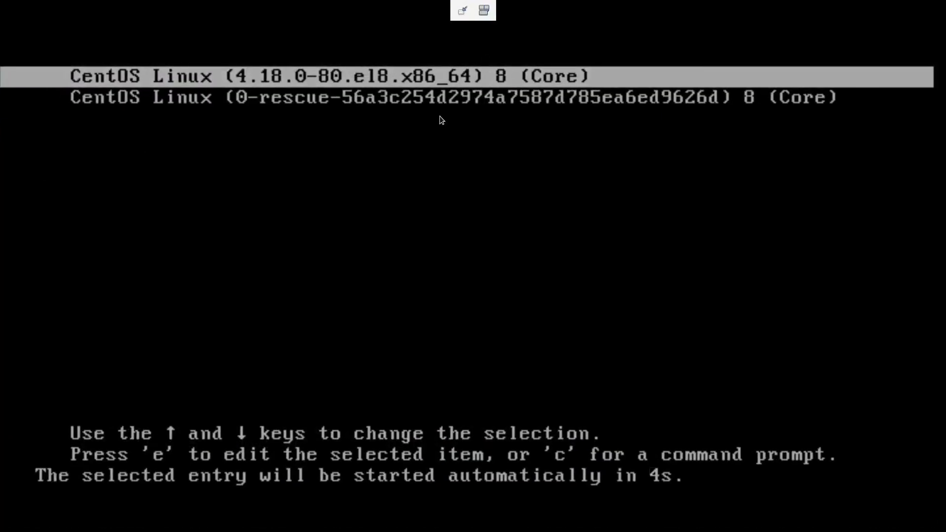
pyautogui.press('Return')
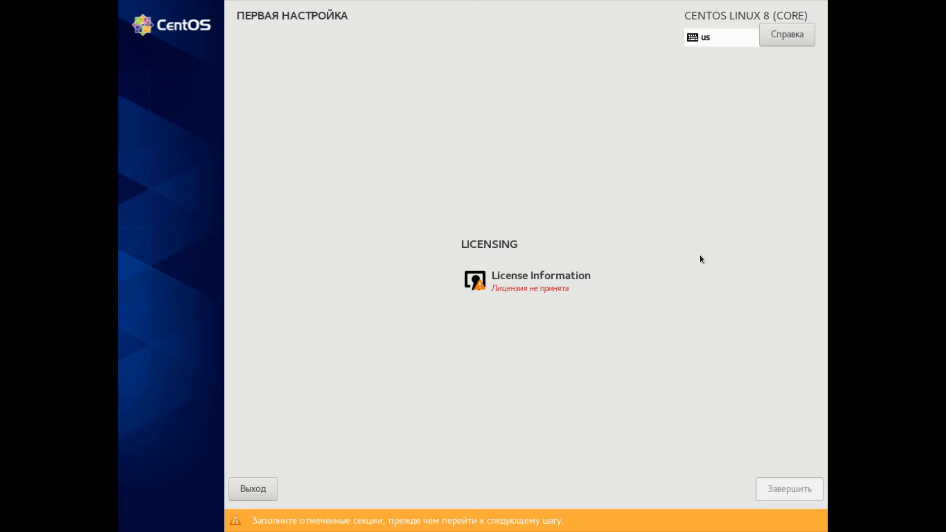
# - Accept the CentOS 8 Linux license agreement and complete the first-boot configuration
pyautogui.click(545, 278)
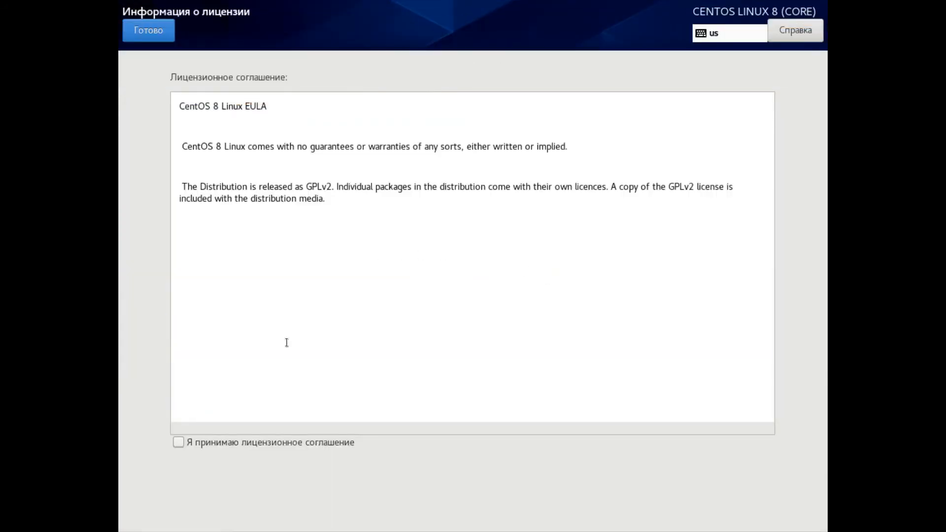
pyautogui.click(179, 442)
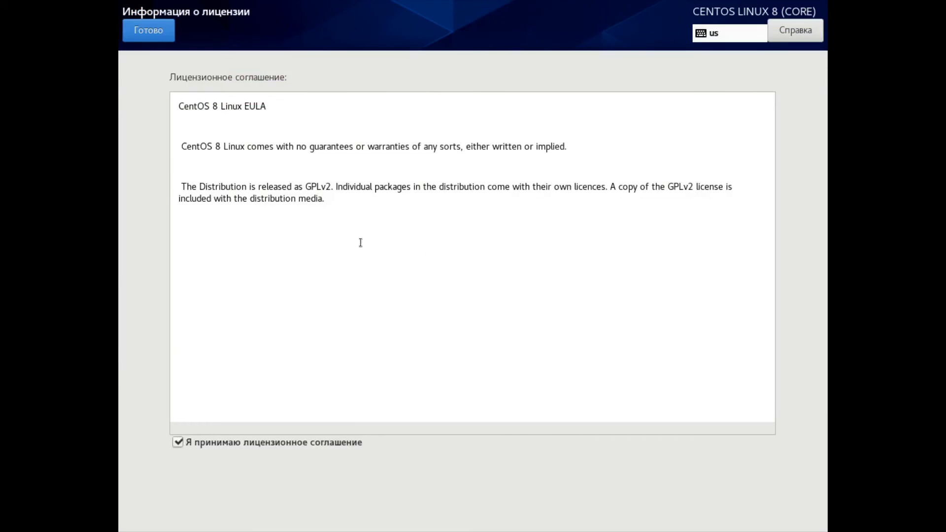
pyautogui.click(140, 34)
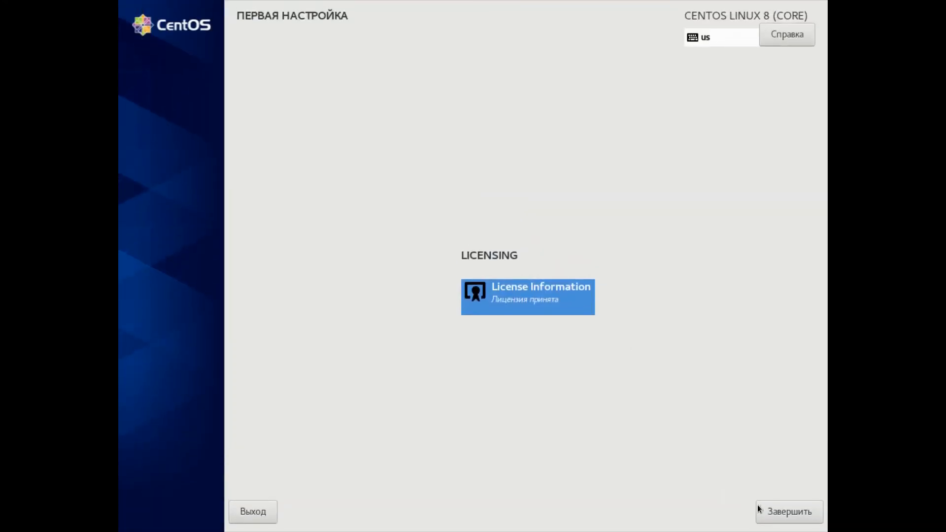
pyautogui.click(777, 514)
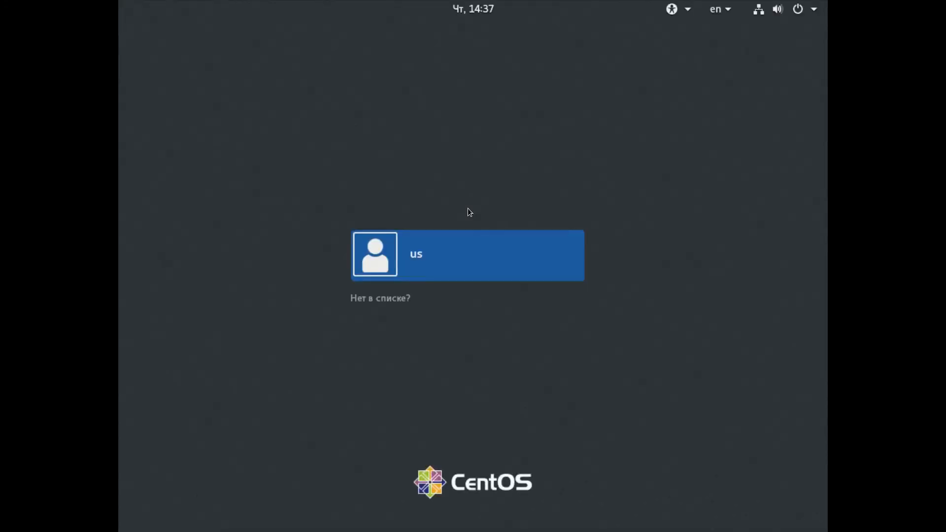
# - Log in as the user us by entering the account password
pyautogui.click(462, 251)
pyautogui.write('•••••••••')
pyautogui.press('Return')
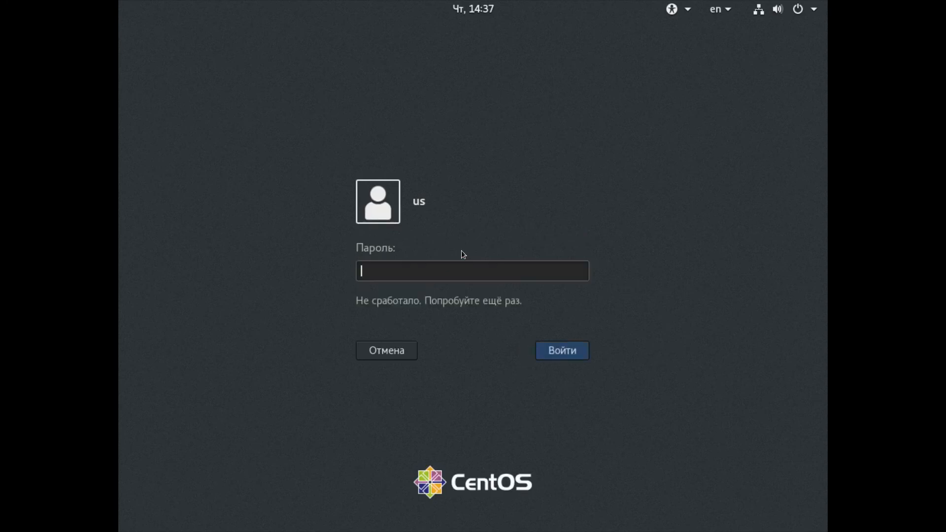
pyautogui.write('••••••••')
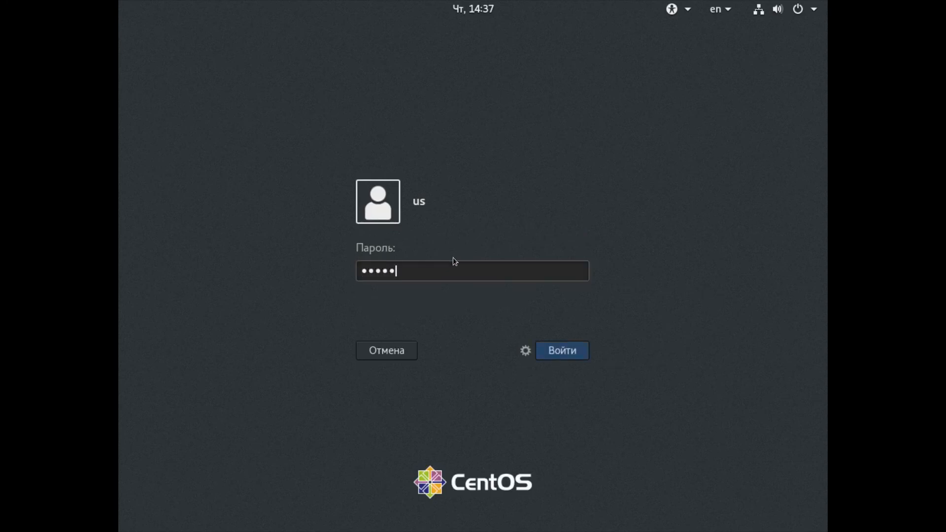
pyautogui.press('Return')
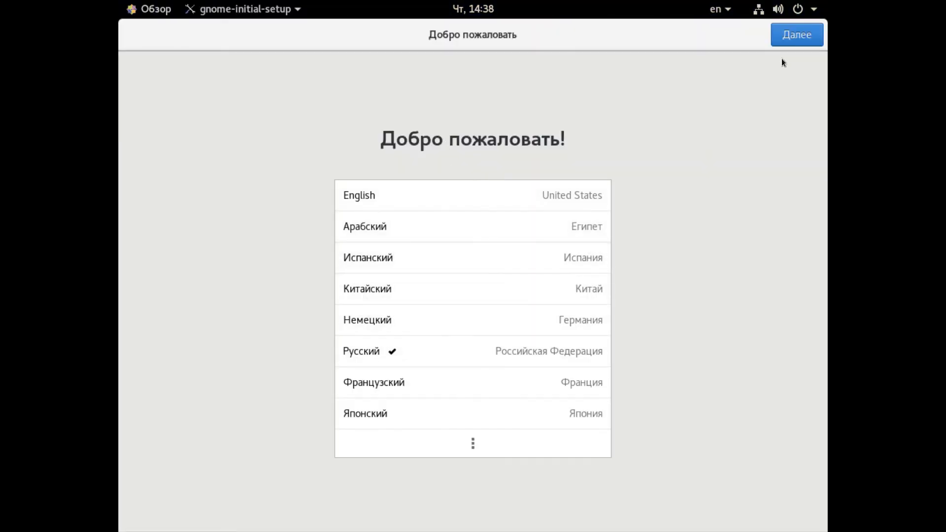
# - Keep Русский as the desktop language and choose the Русская keyboard layout
pyautogui.click(798, 43)
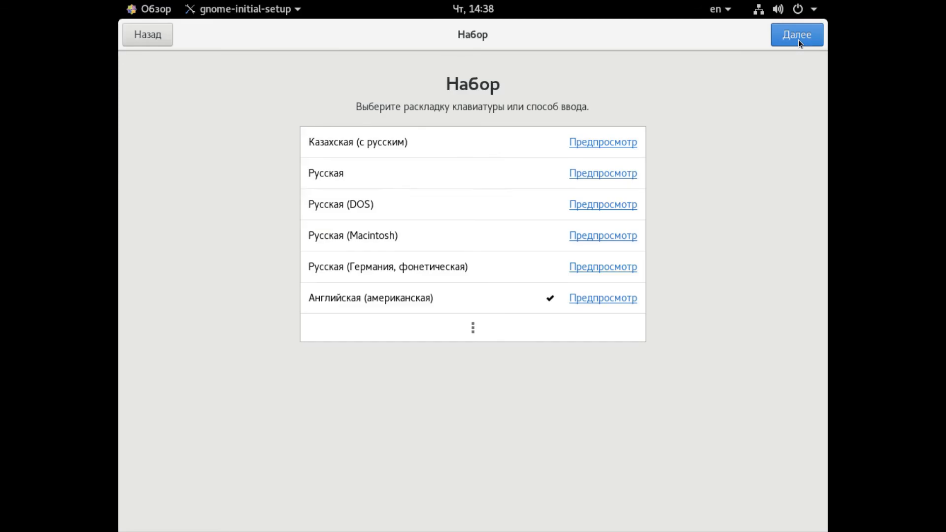
pyautogui.click(485, 183)
pyautogui.click(792, 42)
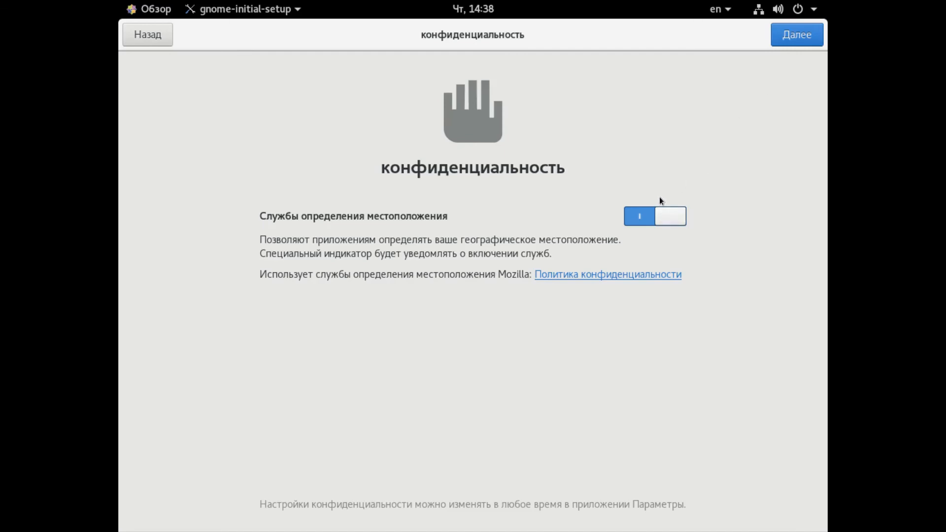
# - Turn off location services and complete the initial setup to start using CentOS Linux
pyautogui.click(649, 220)
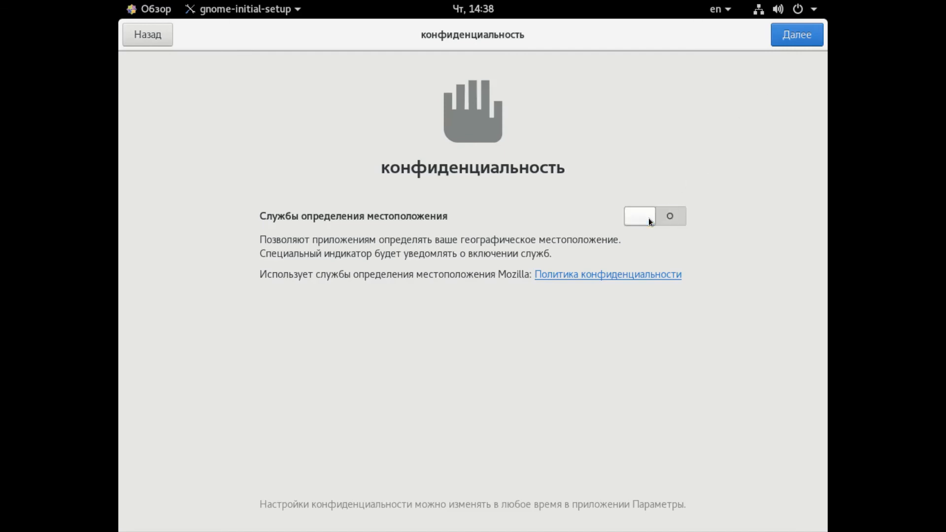
pyautogui.click(790, 34)
pyautogui.click(794, 38)
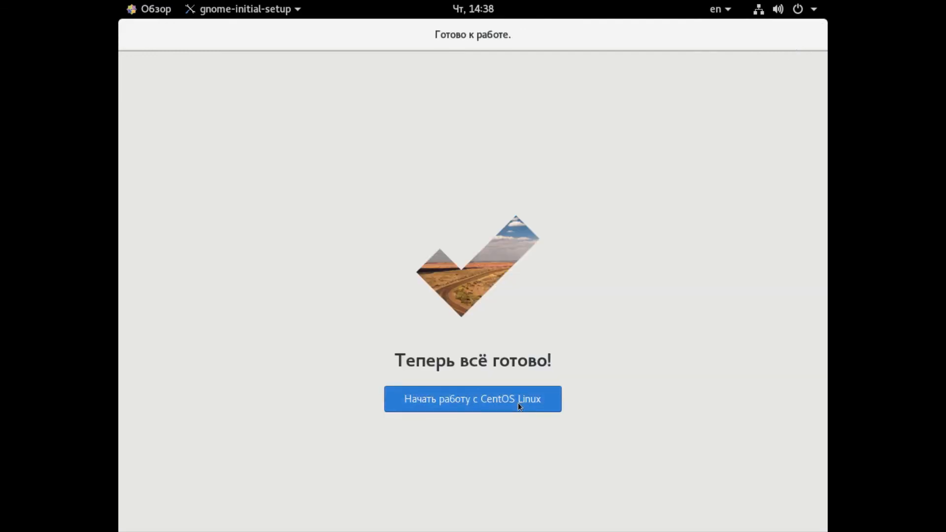
pyautogui.click(519, 403)
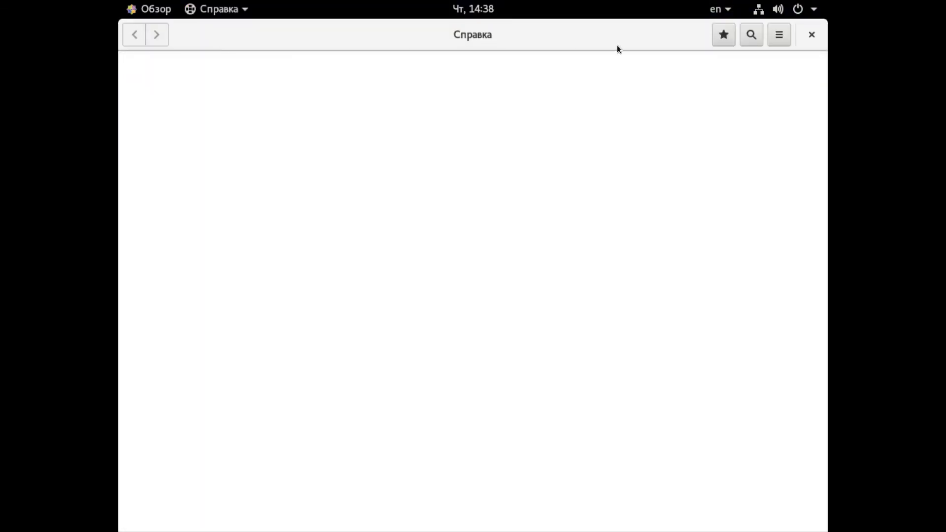
# - Close the Справка window and open a terminal from the activities overview
pyautogui.click(815, 37)
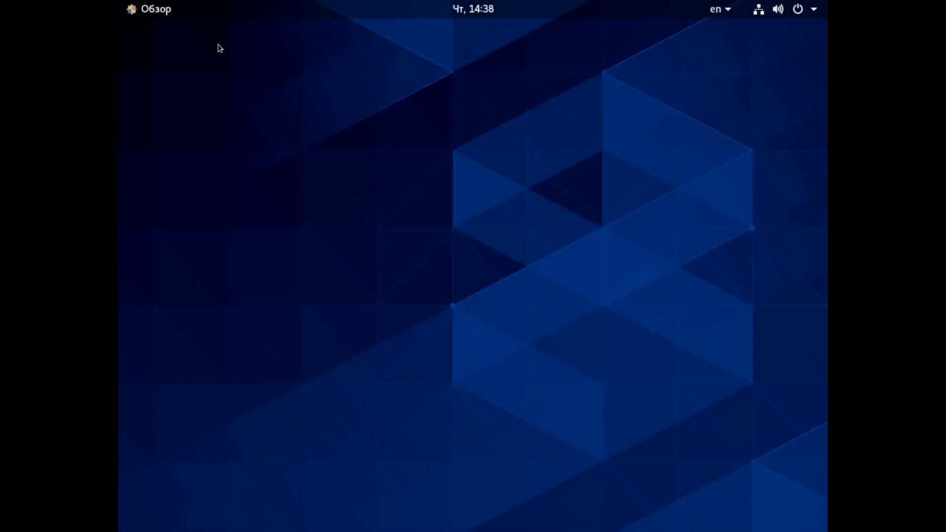
pyautogui.click(158, 13)
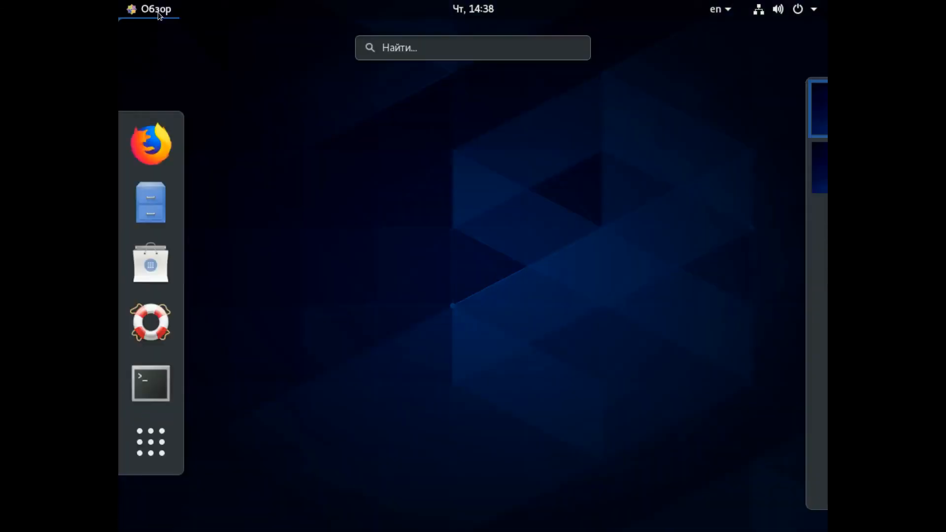
pyautogui.click(150, 395)
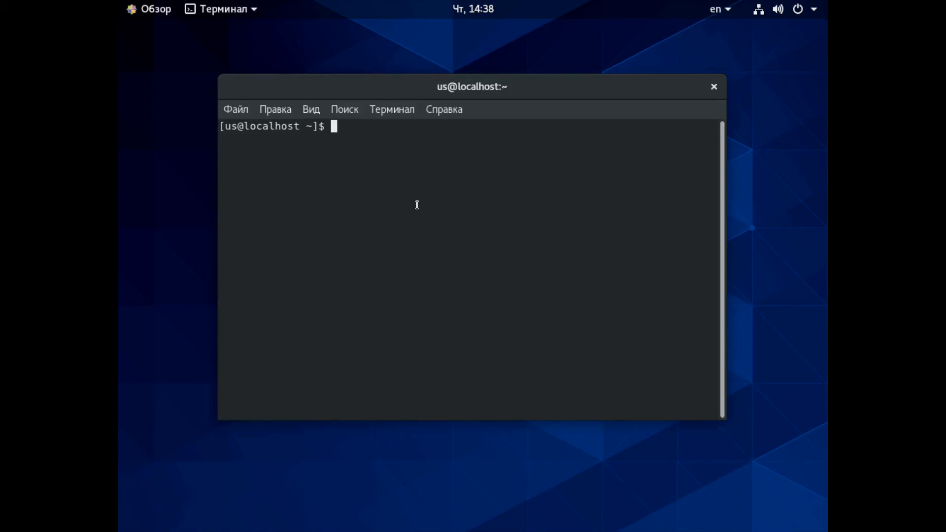
# - Switch to the root shell with the command sudo su, entering the account password
pyautogui.write('sd')
pyautogui.press('BackSpace')
pyautogui.press('BackSpace')
pyautogui.write('udo su')
pyautogui.press('Return')
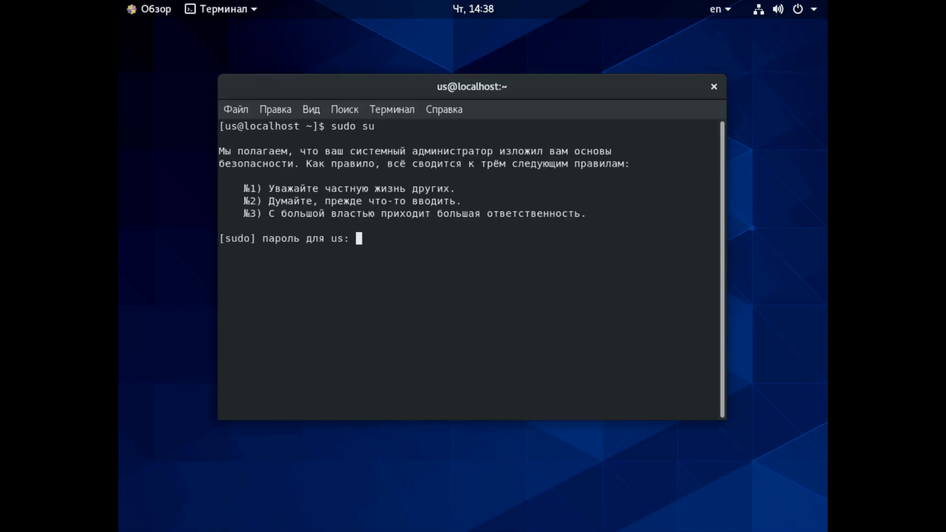
pyautogui.press('Return')
# - Run mc and agree with y to install the mc package and continue with the proposed changes
pyautogui.write('mc')
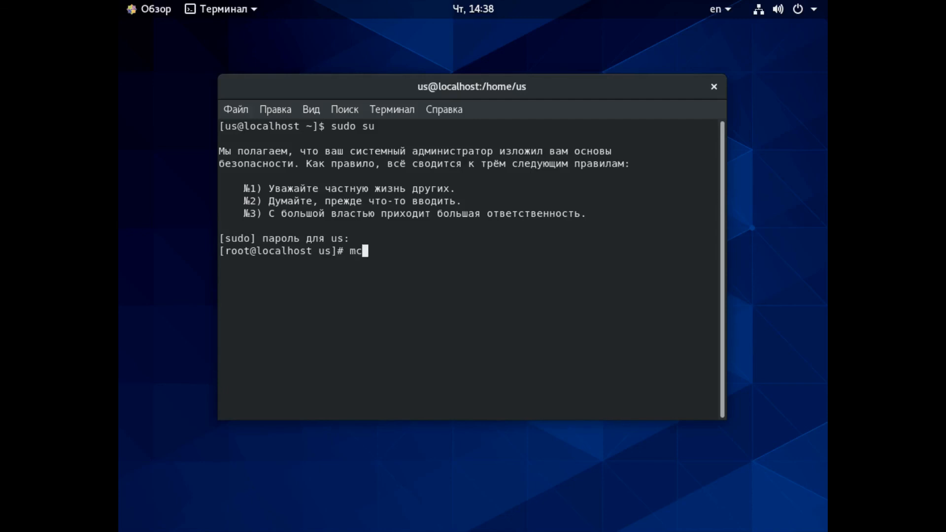
pyautogui.press('Return')
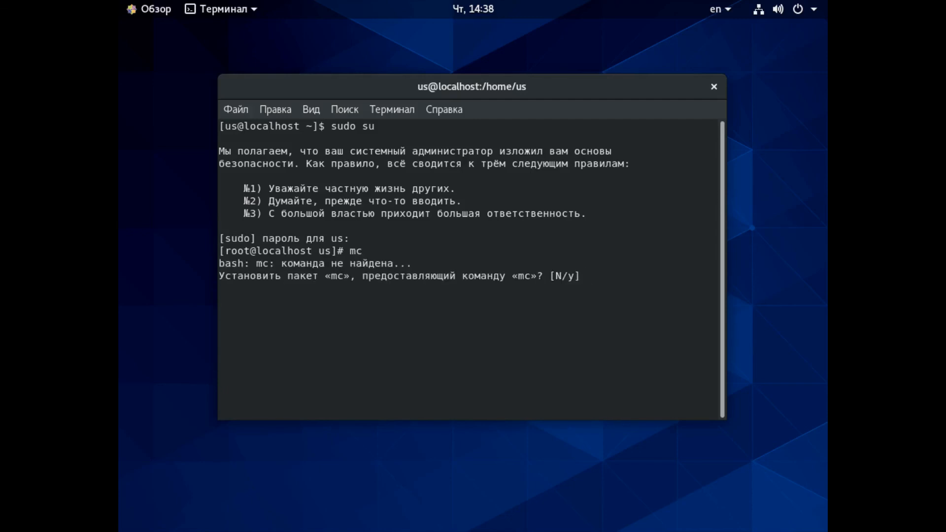
pyautogui.write('y')
pyautogui.press('Return')
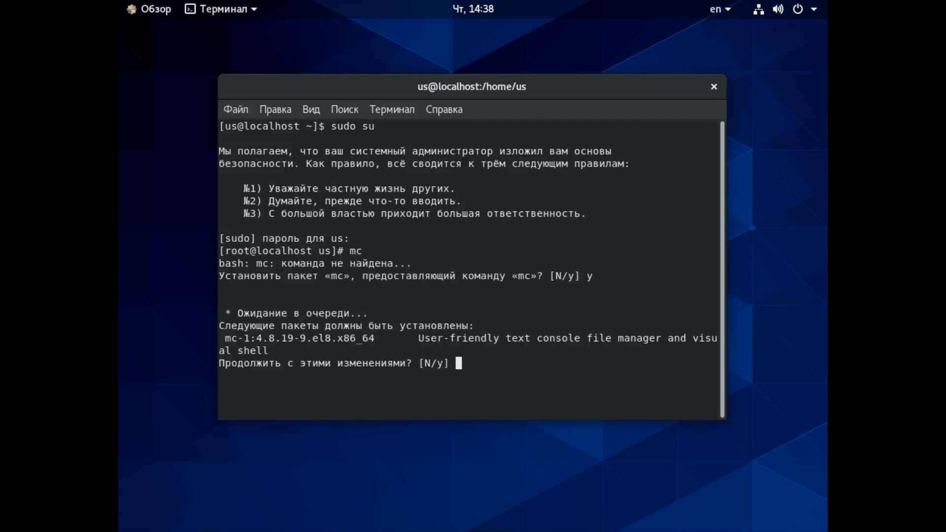
pyautogui.write('y')
pyautogui.press('Return')
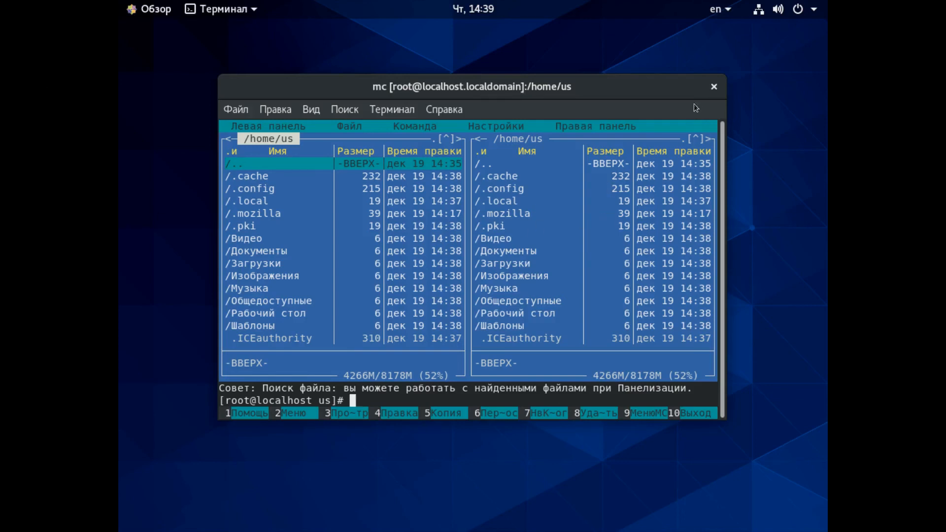
# - Move the terminal window running mc toward the upper-right part of the desktop
pyautogui.moveTo(670, 90); pyautogui.dragTo(697, 86)
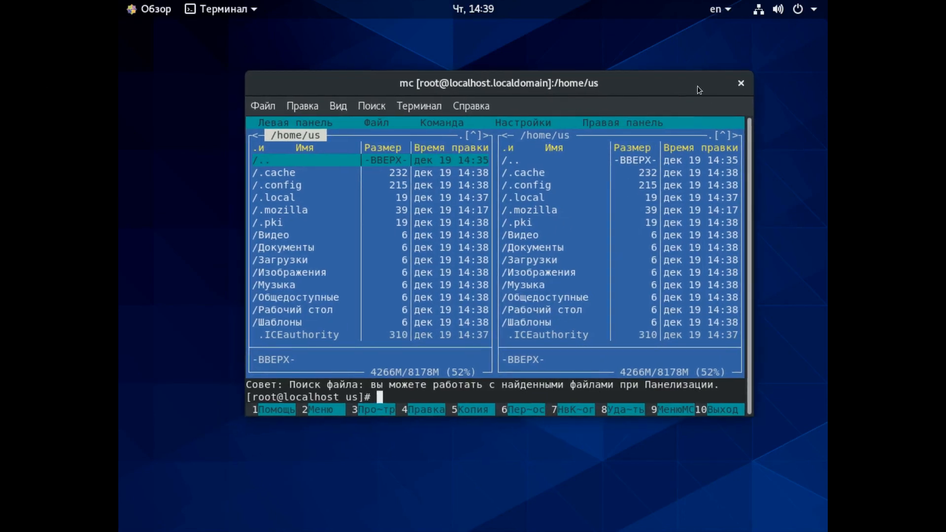
pyautogui.moveTo(599, 88); pyautogui.dragTo(652, 70)
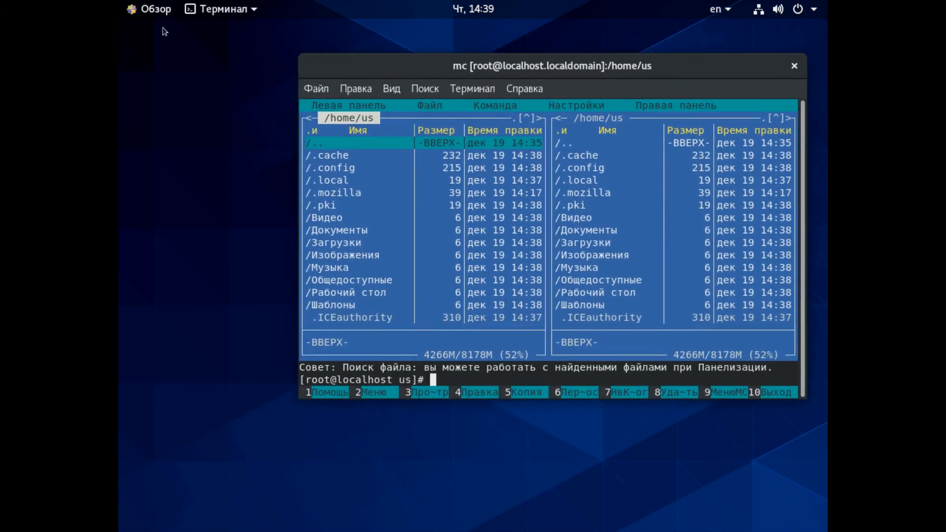